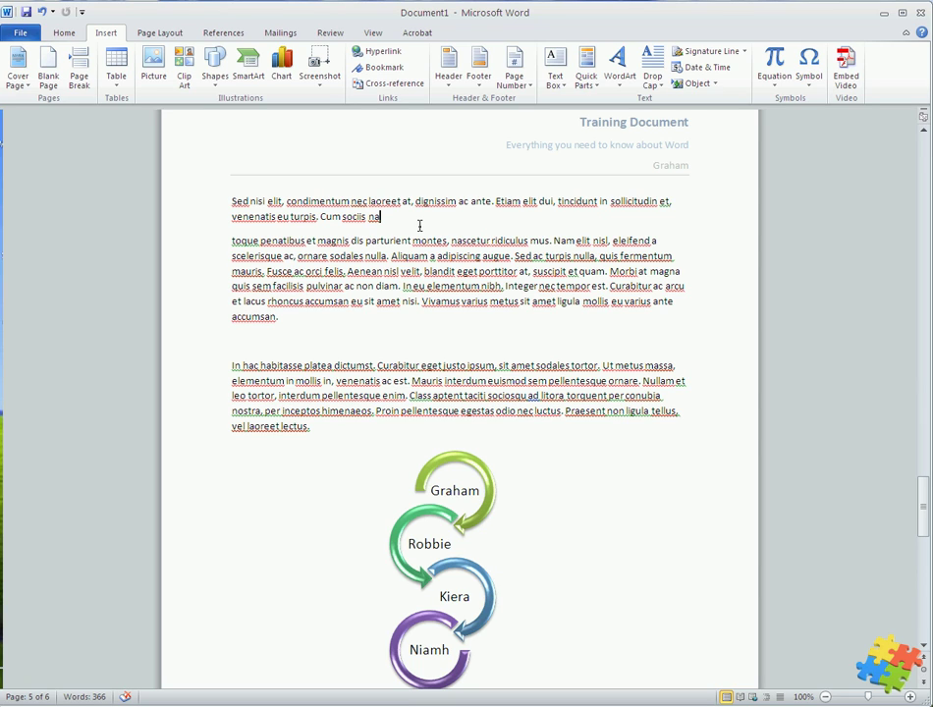
# Scroll up to the top of the Training Document.
pyautogui.scroll(1, 317, 260)
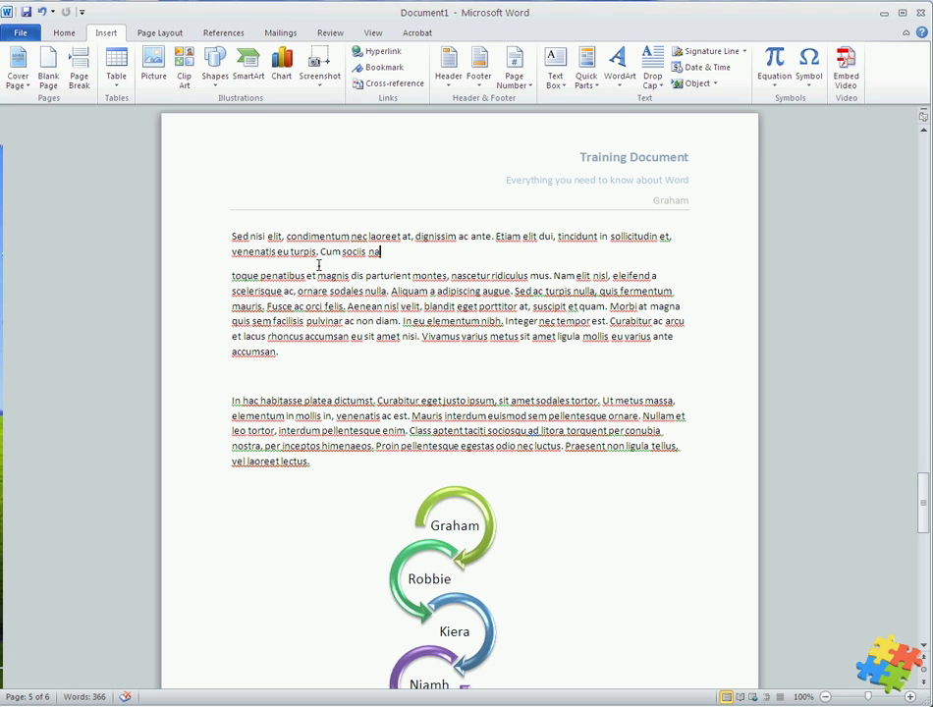
pyautogui.scroll(1, 319, 264)
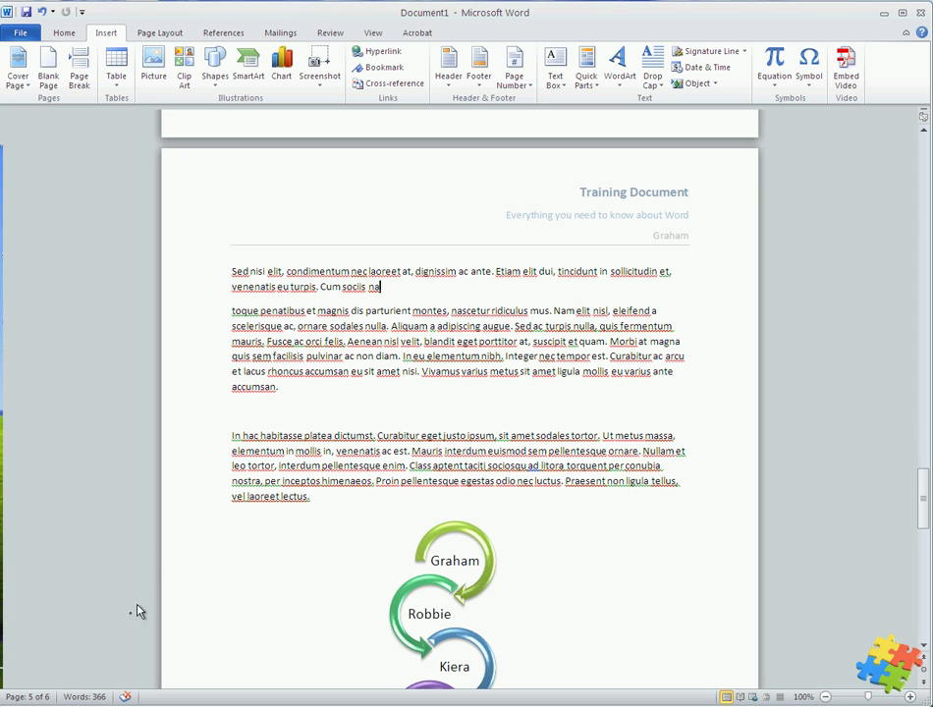
# Browse the Cover Page gallery down to the More Cover Pages from Office.com designs.
pyautogui.click(19, 74)
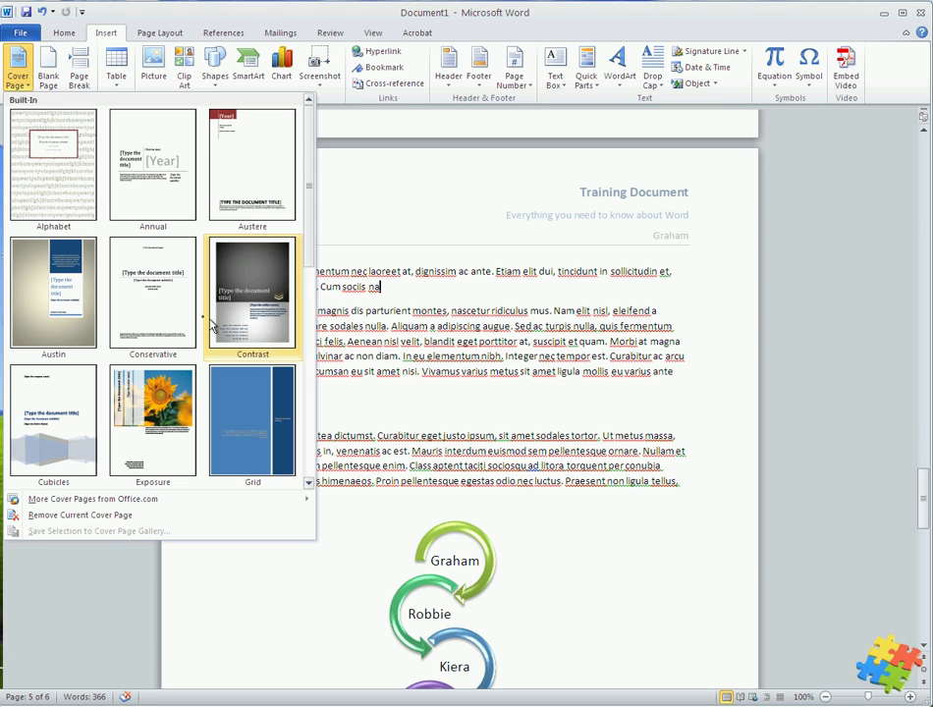
pyautogui.moveTo(310, 177); pyautogui.dragTo(303, 348)
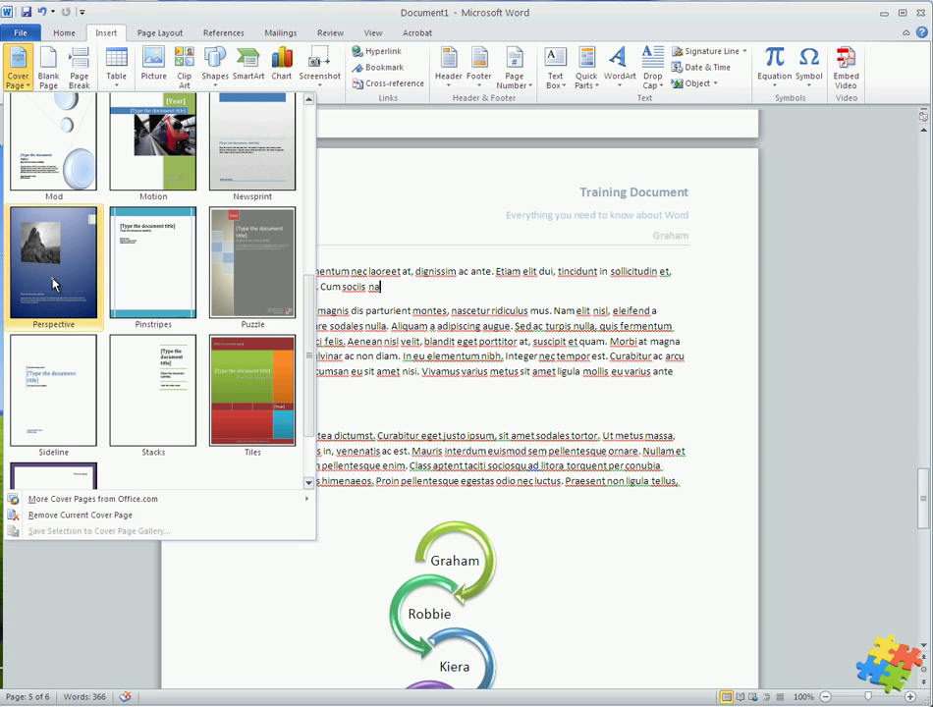
pyautogui.moveTo(98, 501)
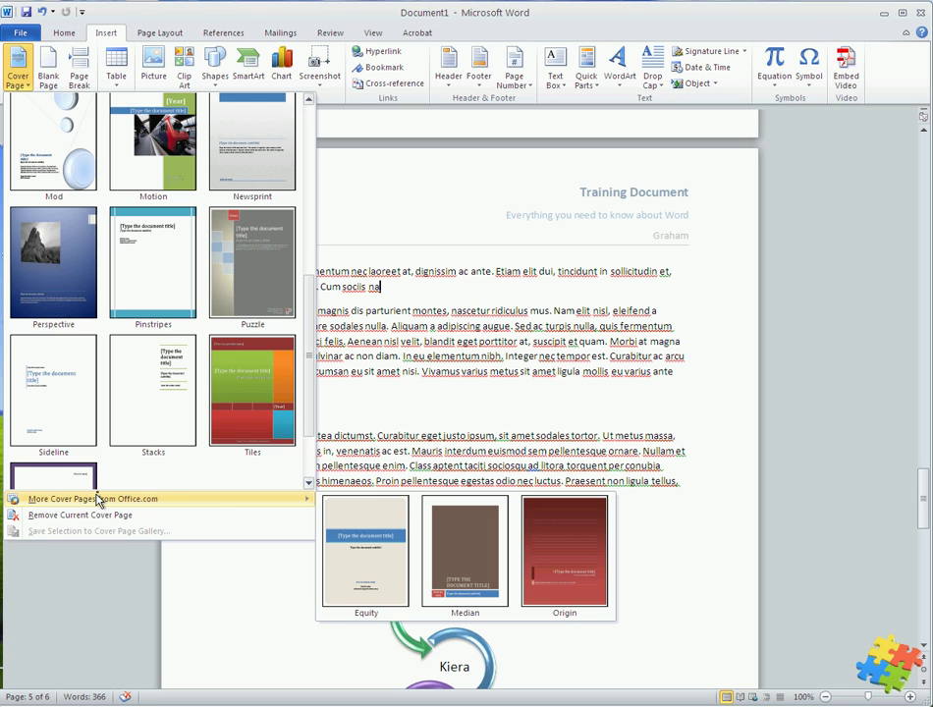
# Insert the blue Perspective cover page and select its rock photo.
pyautogui.click(62, 254)
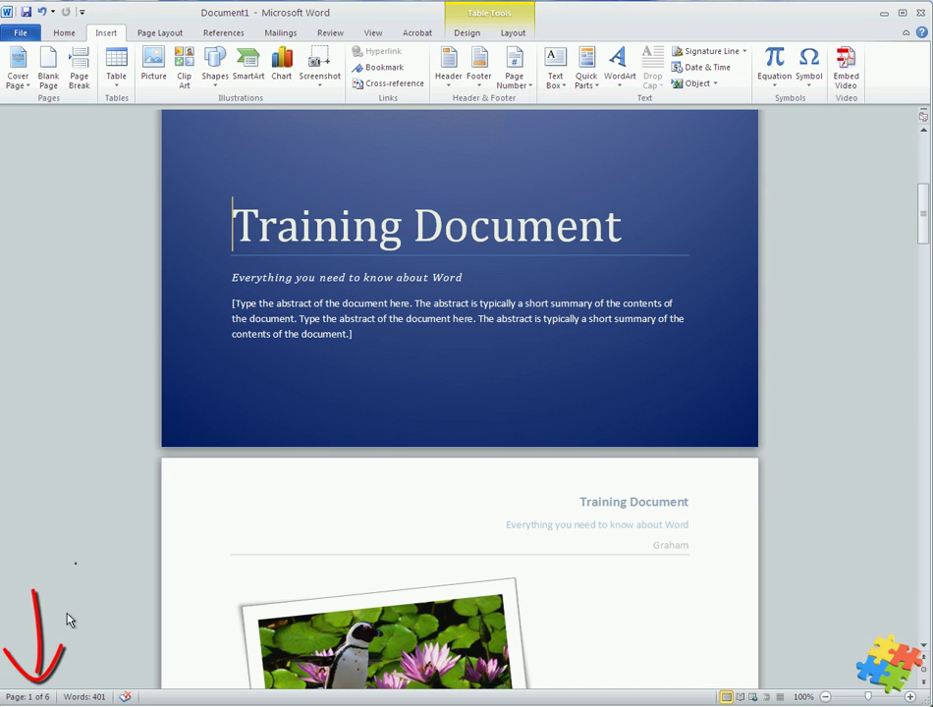
pyautogui.scroll(1, 82, 544)
pyautogui.scroll(6, 82, 545)
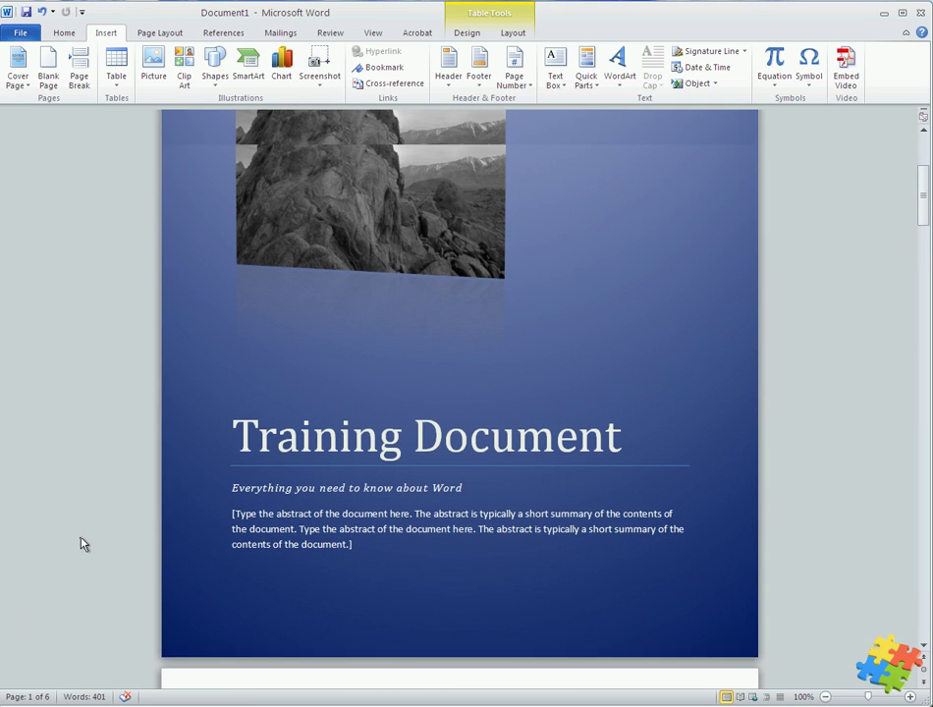
pyautogui.scroll(-2, 82, 544)
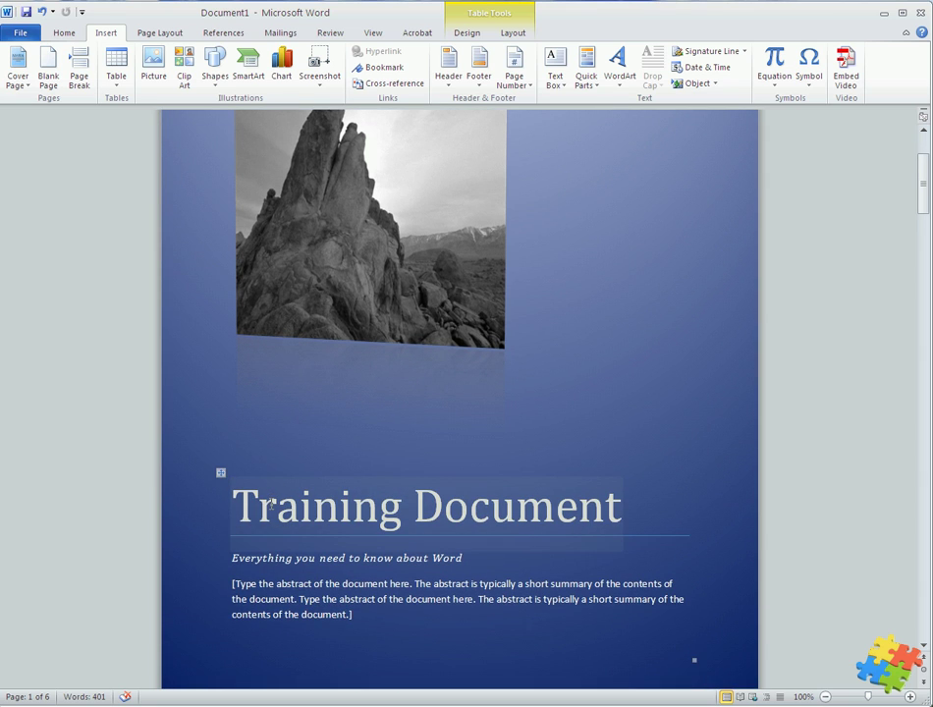
pyautogui.scroll(-1, 271, 503)
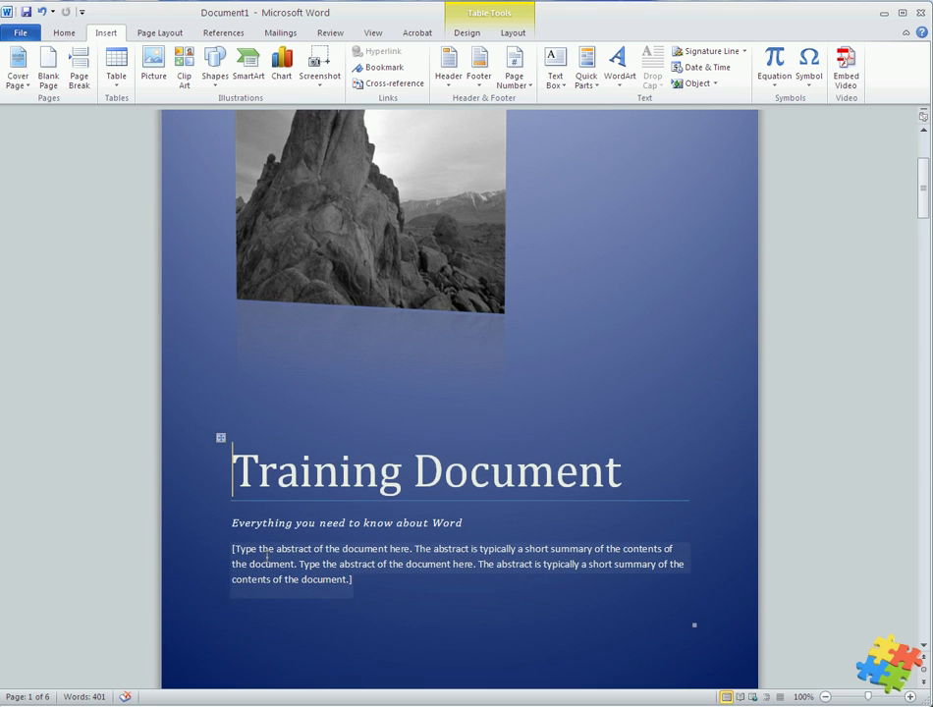
pyautogui.scroll(6, 267, 558)
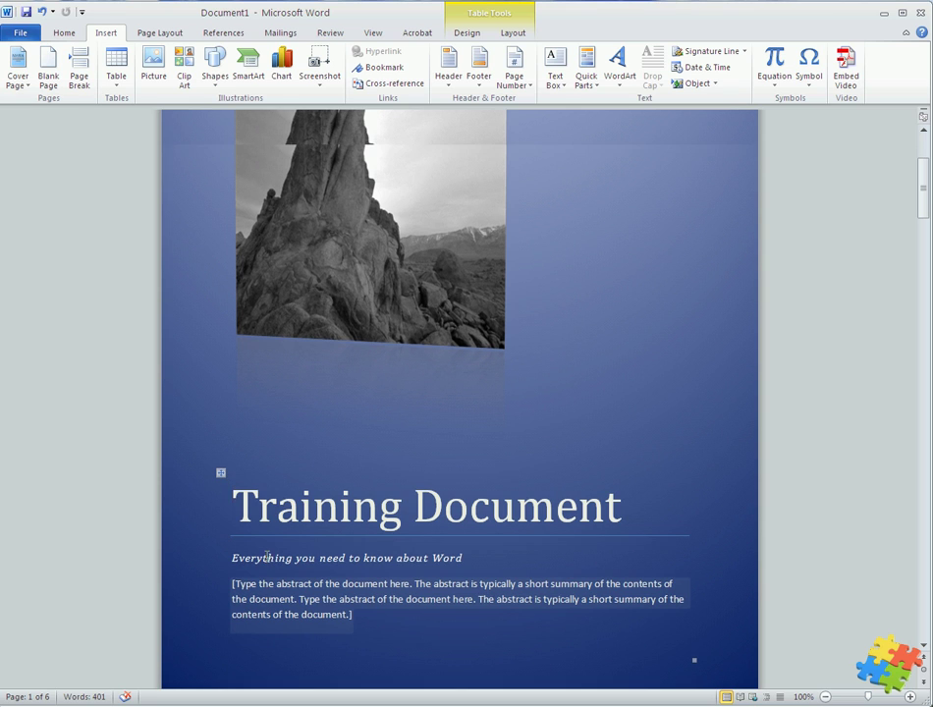
pyautogui.click(393, 417)
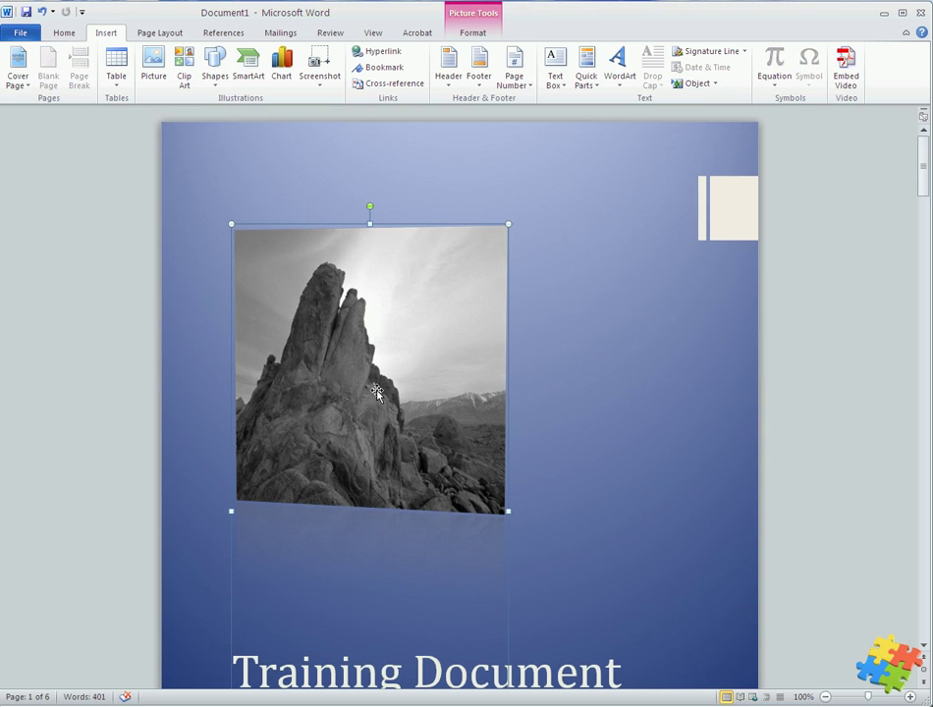
# Change the cover's rock photo to the Water lilies sample picture.
pyautogui.rightClick(371, 376)
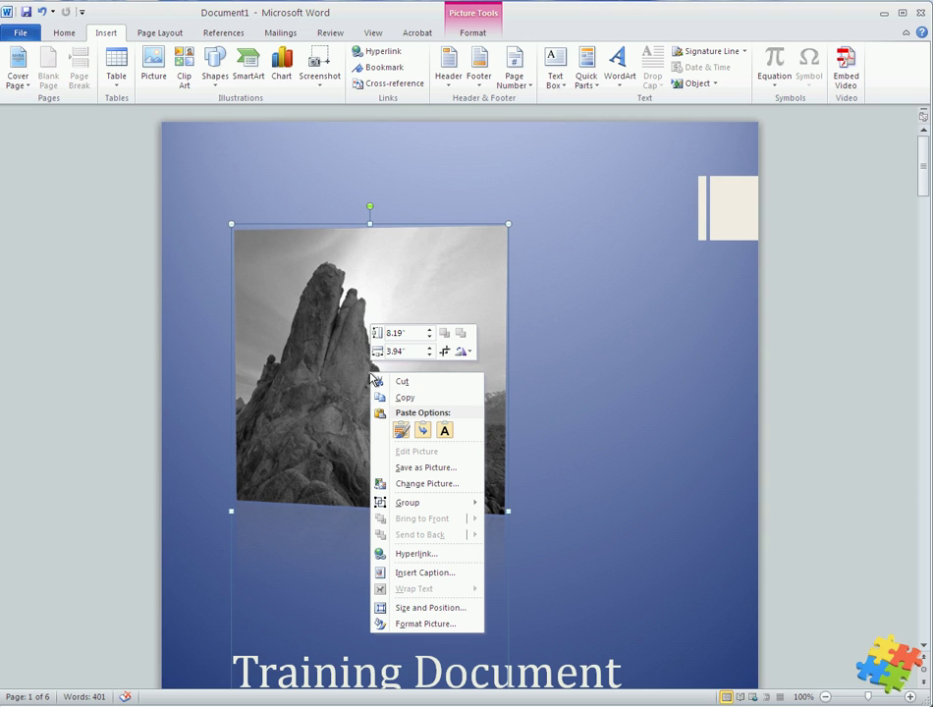
pyautogui.click(425, 484)
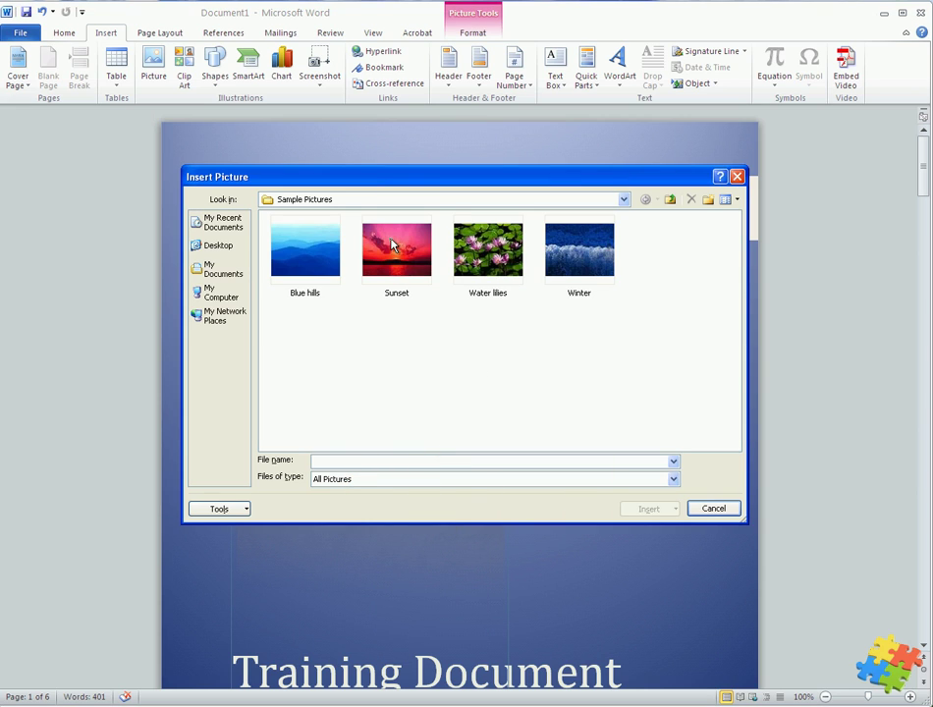
pyautogui.click(393, 247)
pyautogui.click(488, 250)
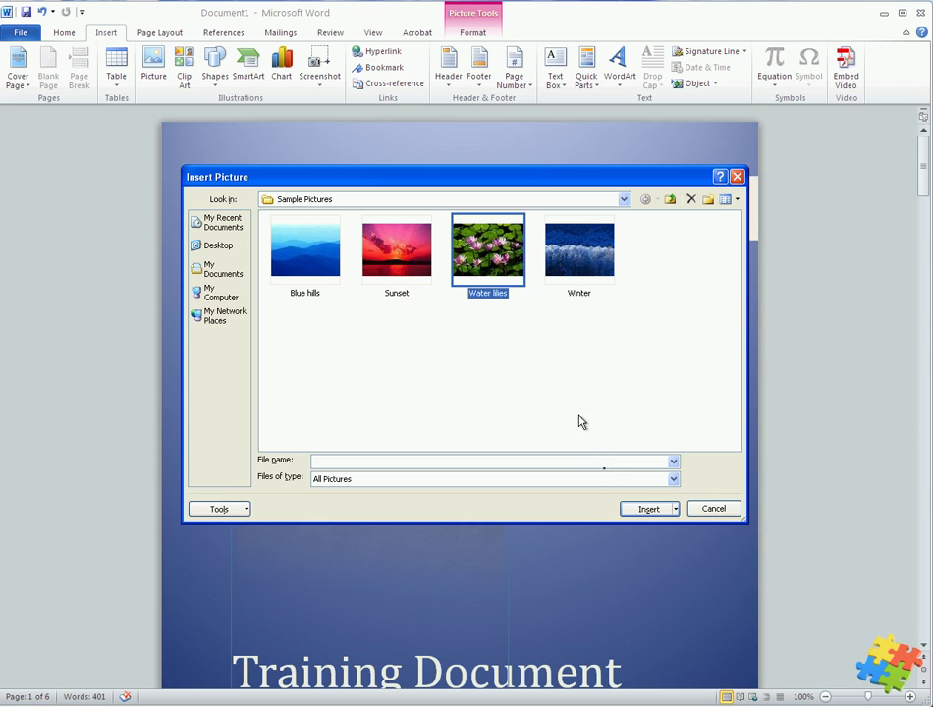
pyautogui.click(643, 509)
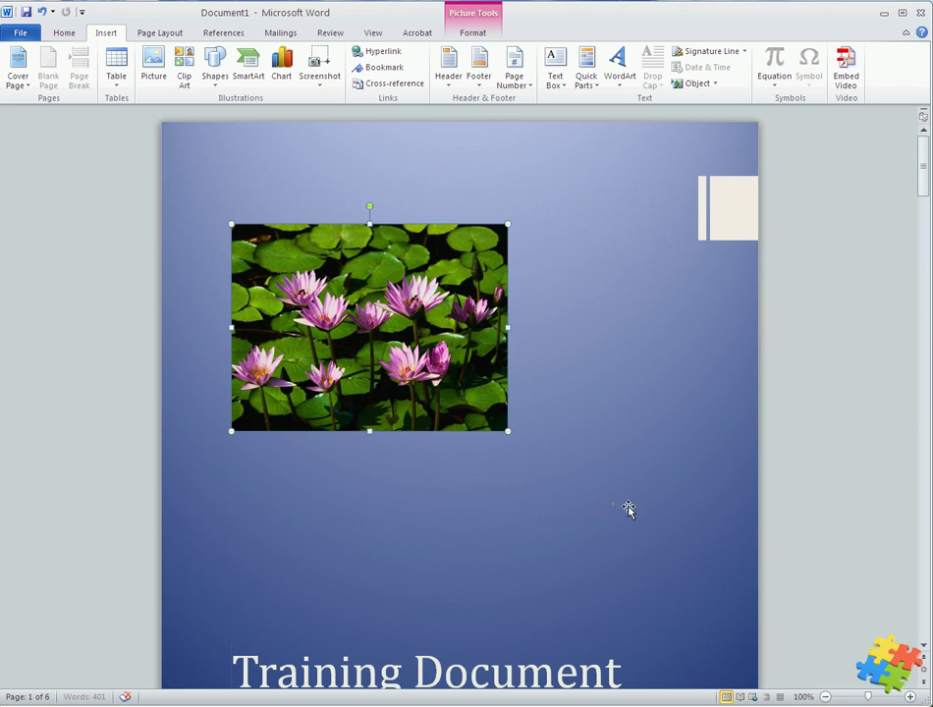
pyautogui.click(564, 404)
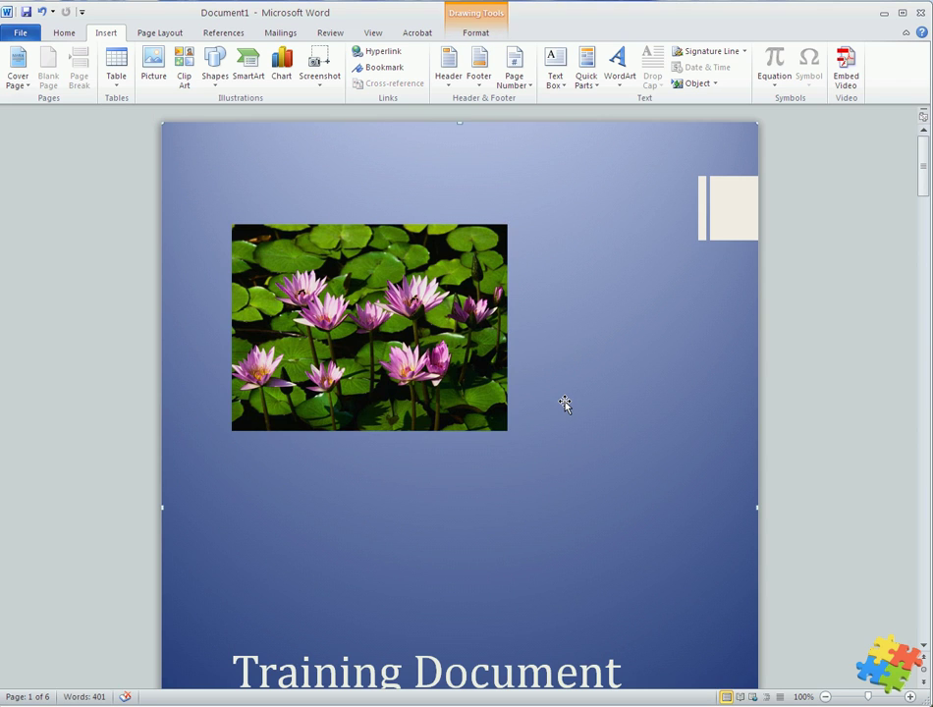
# Undo the picture swap back to the rock photo, then redo it to restore Water lilies.
pyautogui.hotkey('ctrl', 'z')
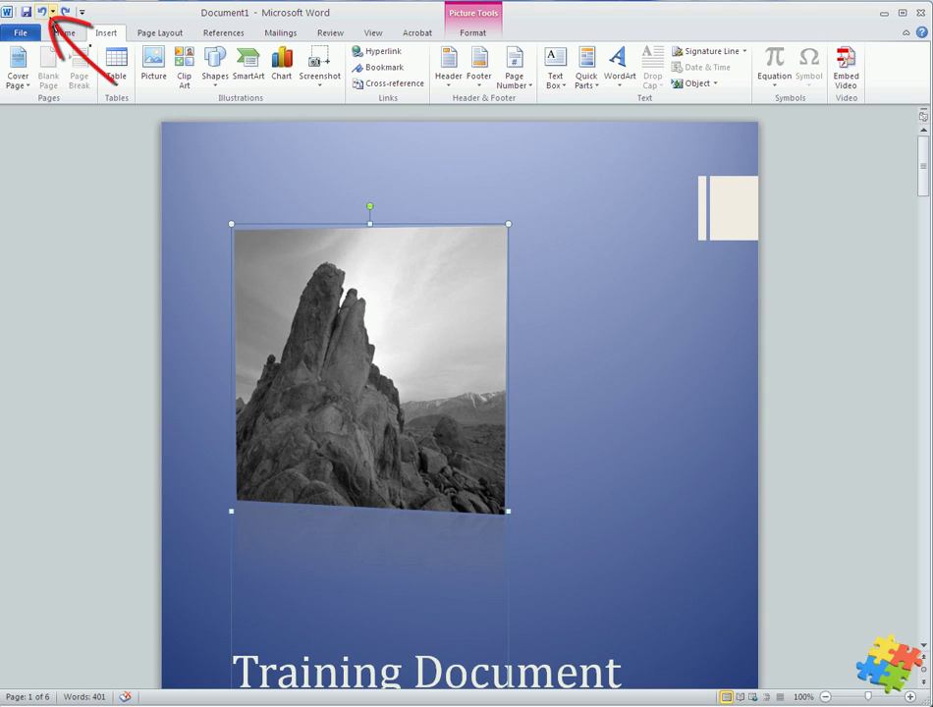
pyautogui.click(621, 350)
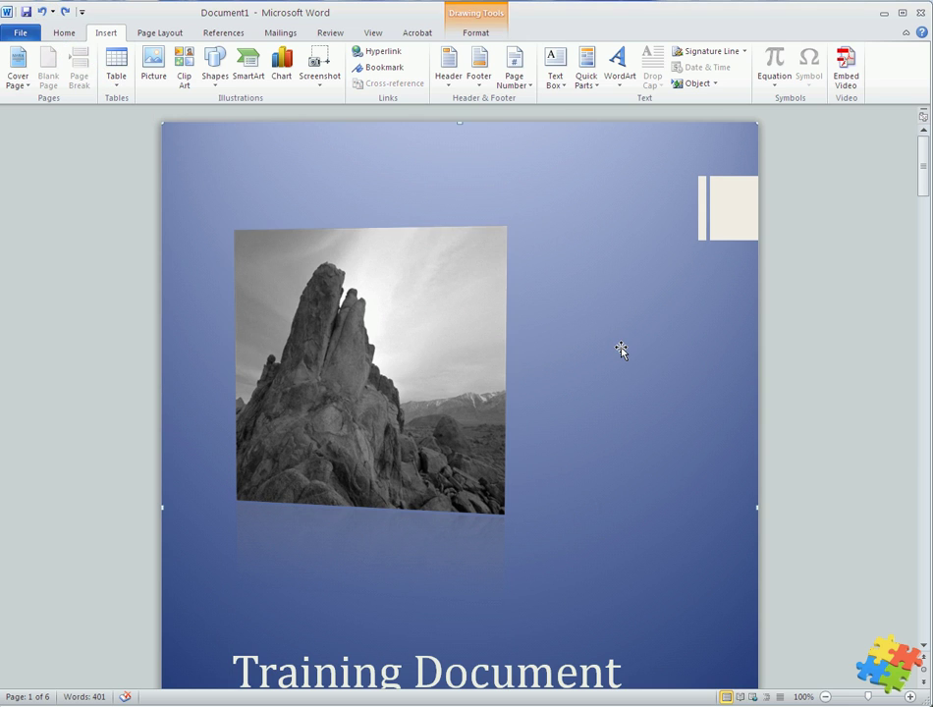
pyautogui.scroll(-1, 621, 347)
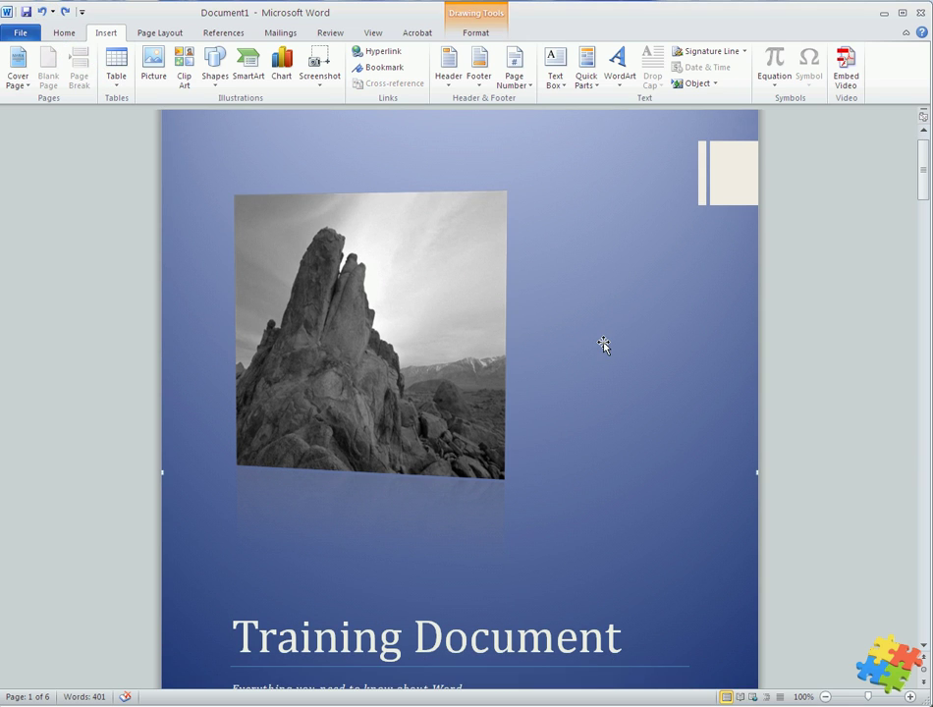
pyautogui.hotkey('ctrl', 'y')
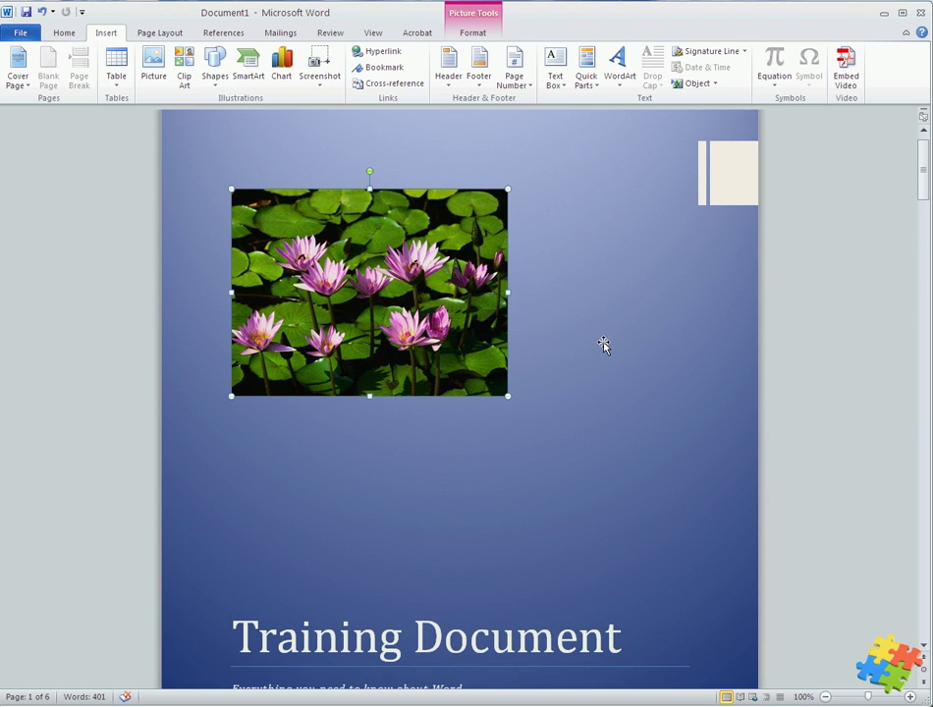
# Select and clear the whole water-lily cover page, then reopen the Cover Page gallery.
pyautogui.click(603, 344)
pyautogui.scroll(1, 604, 346)
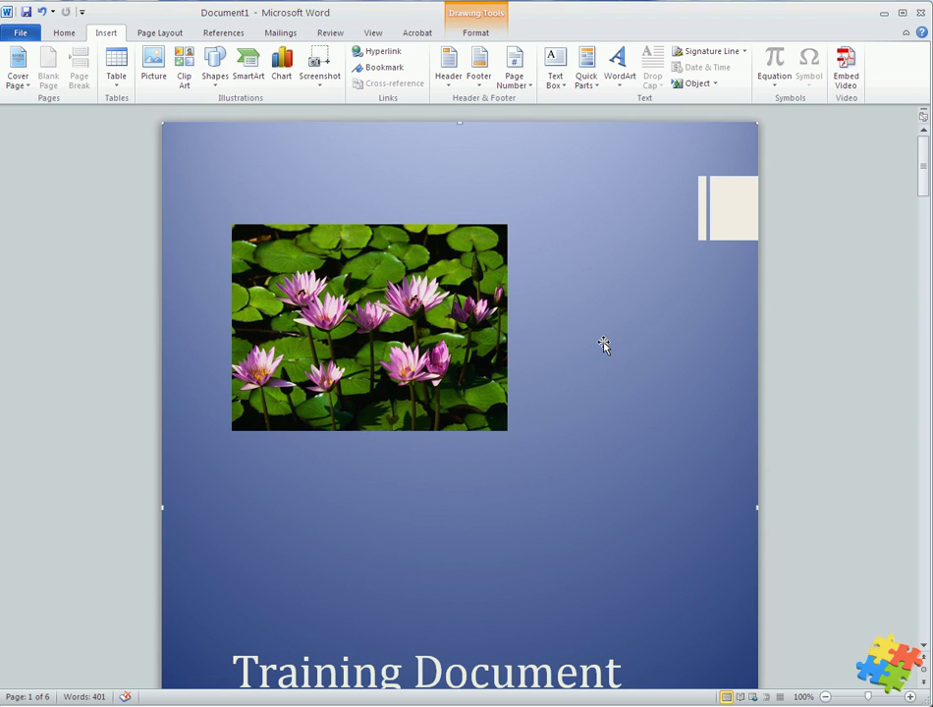
pyautogui.click(145, 125)
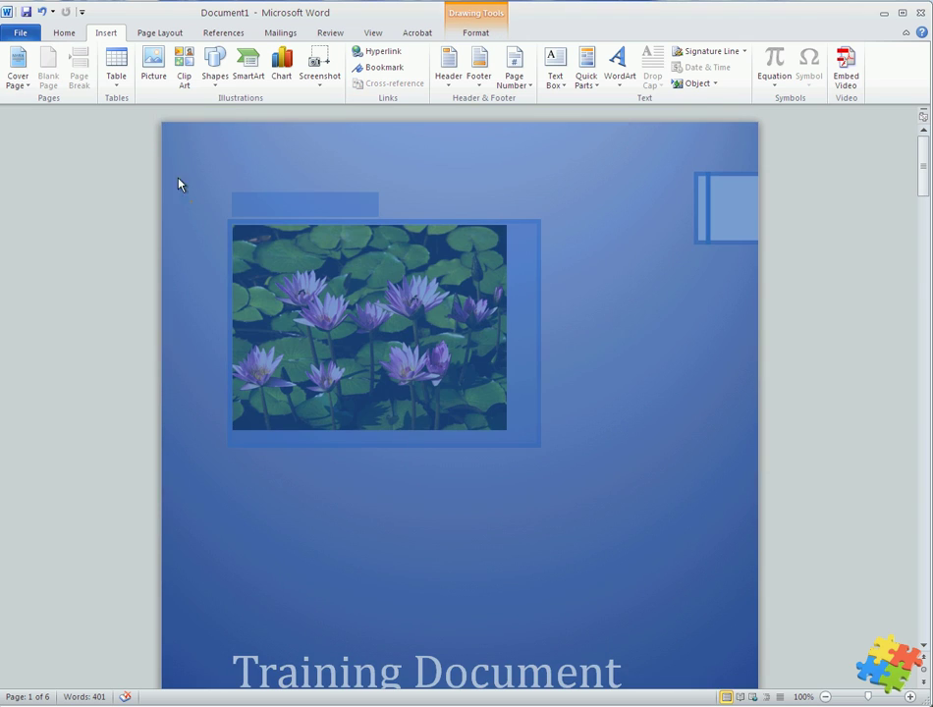
pyautogui.click(196, 210)
pyautogui.scroll(-5, 195, 210)
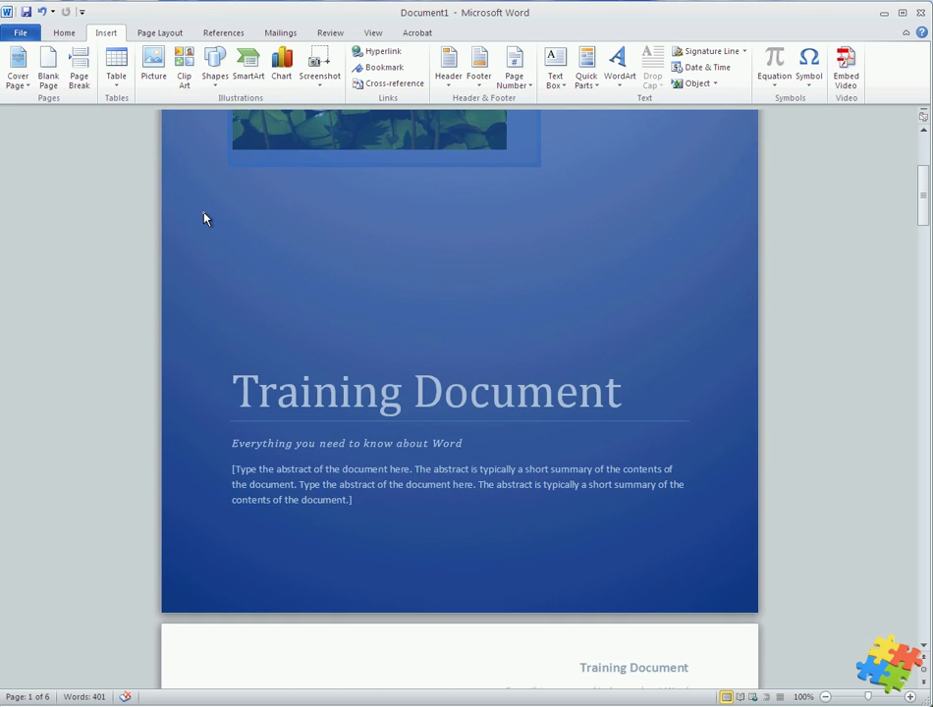
pyautogui.scroll(-5, 204, 218)
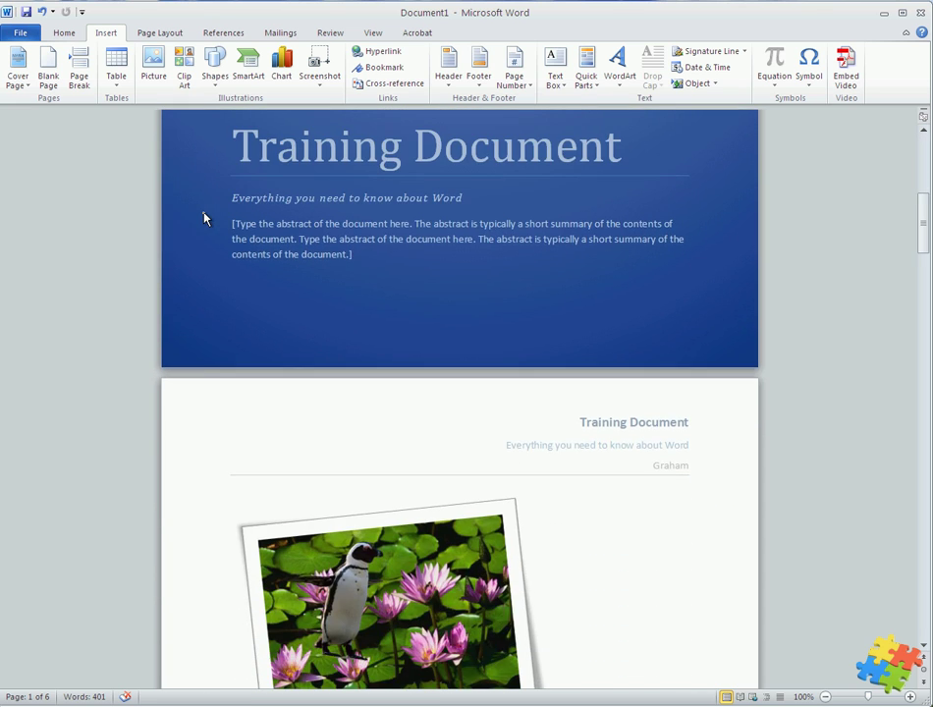
pyautogui.scroll(10, 204, 218)
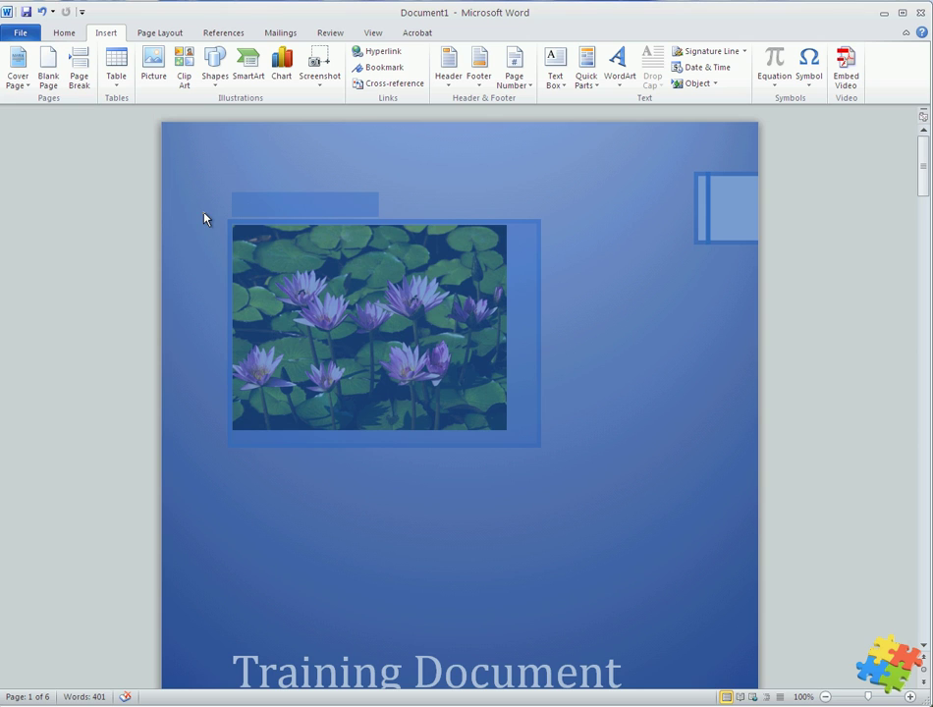
pyautogui.click(27, 85)
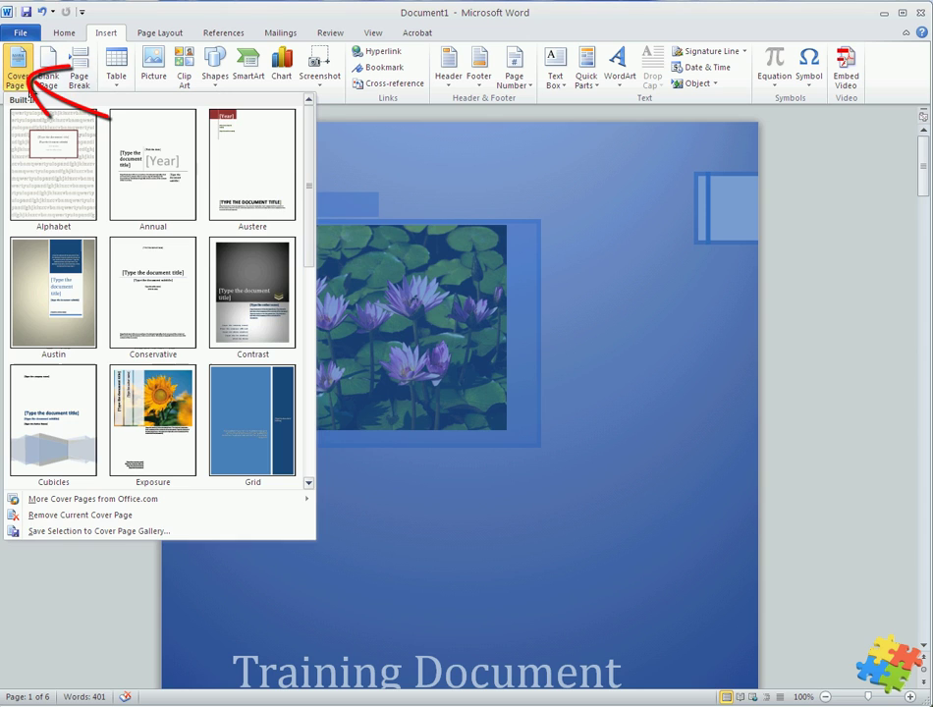
# Save the cover page to the Cover Pages gallery as 'Trainingexample' in the General category.
pyautogui.click(110, 532)
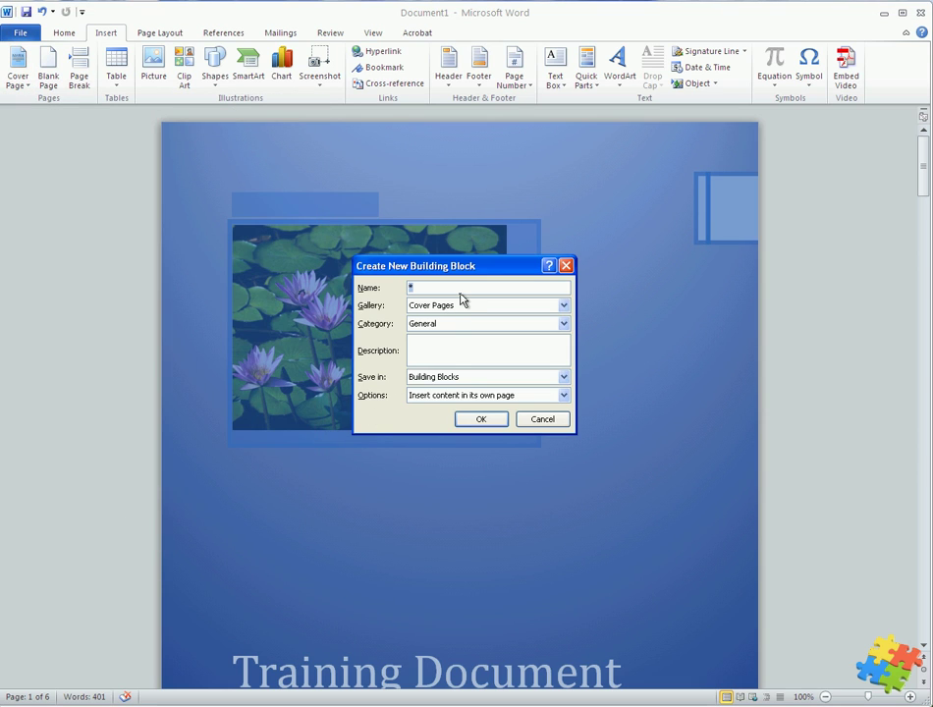
pyautogui.write('Trainingexample')
pyautogui.click(564, 305)
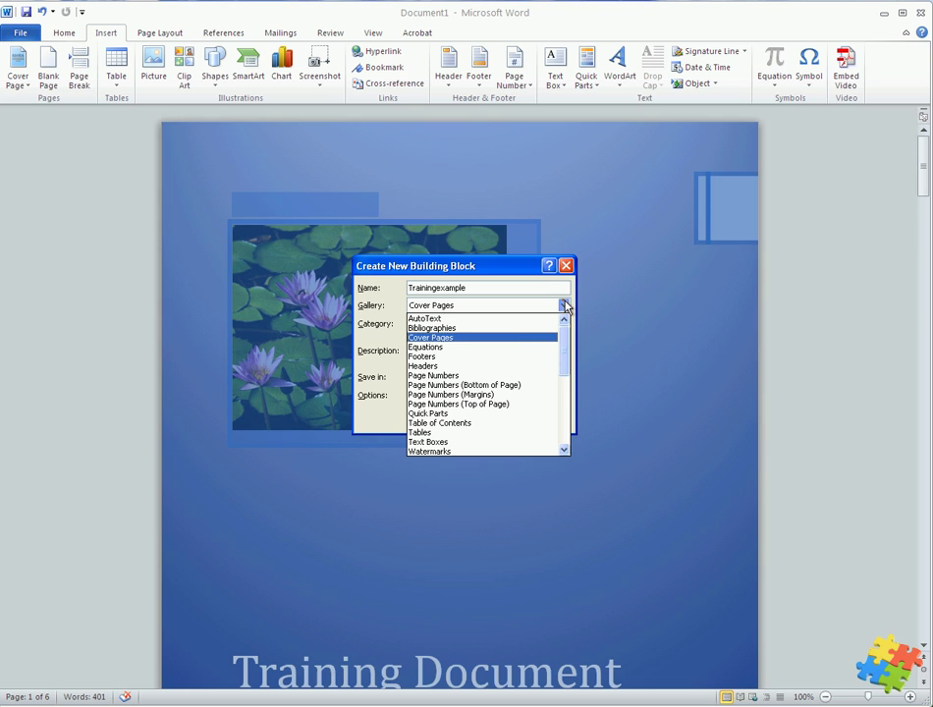
pyautogui.click(508, 338)
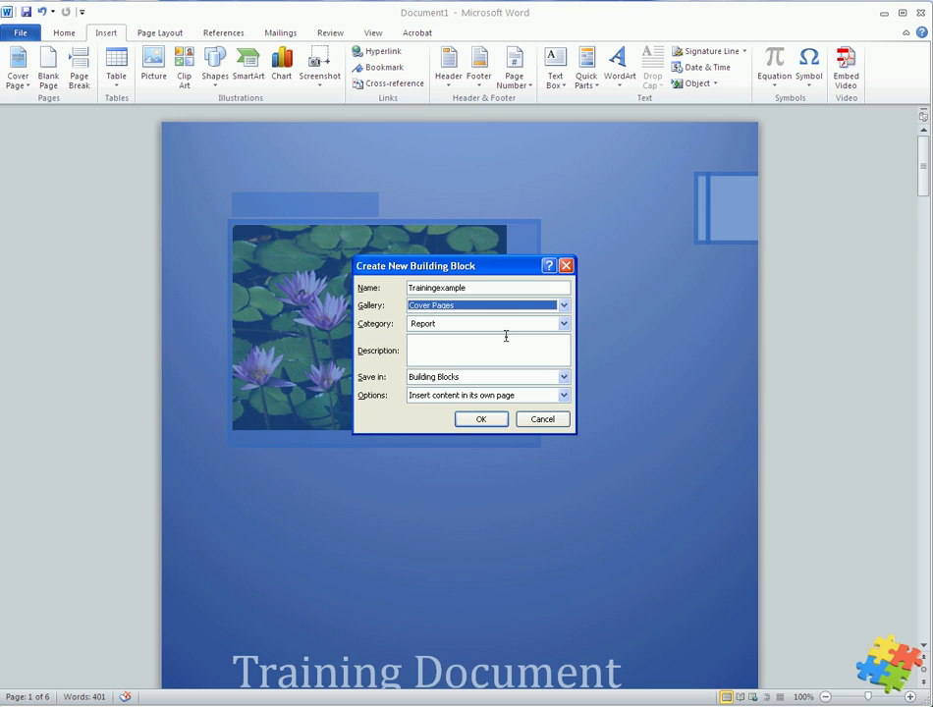
pyautogui.click(564, 324)
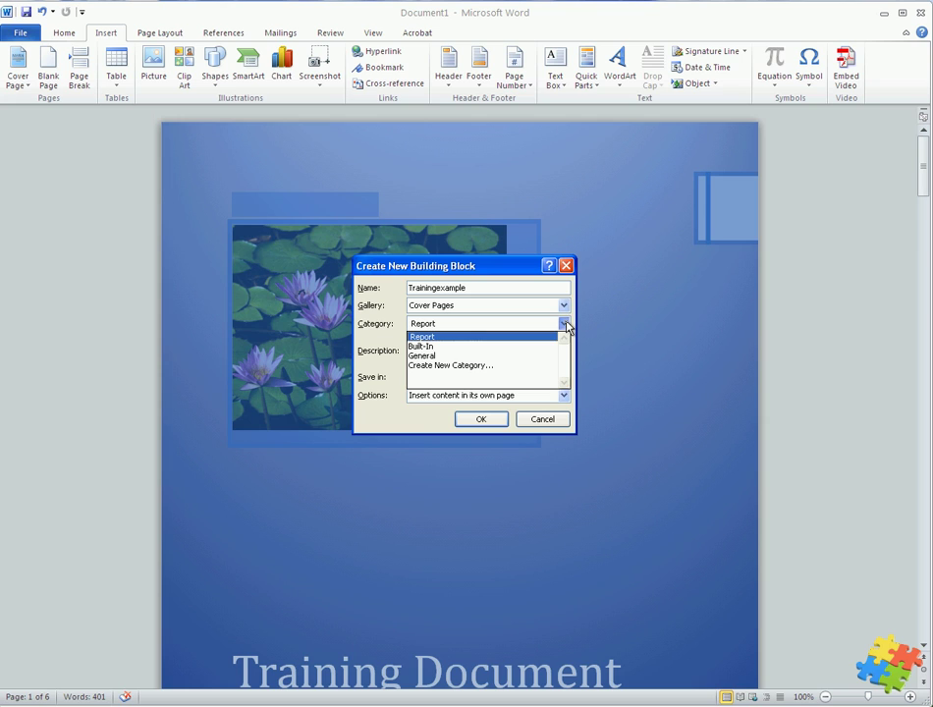
pyautogui.click(528, 356)
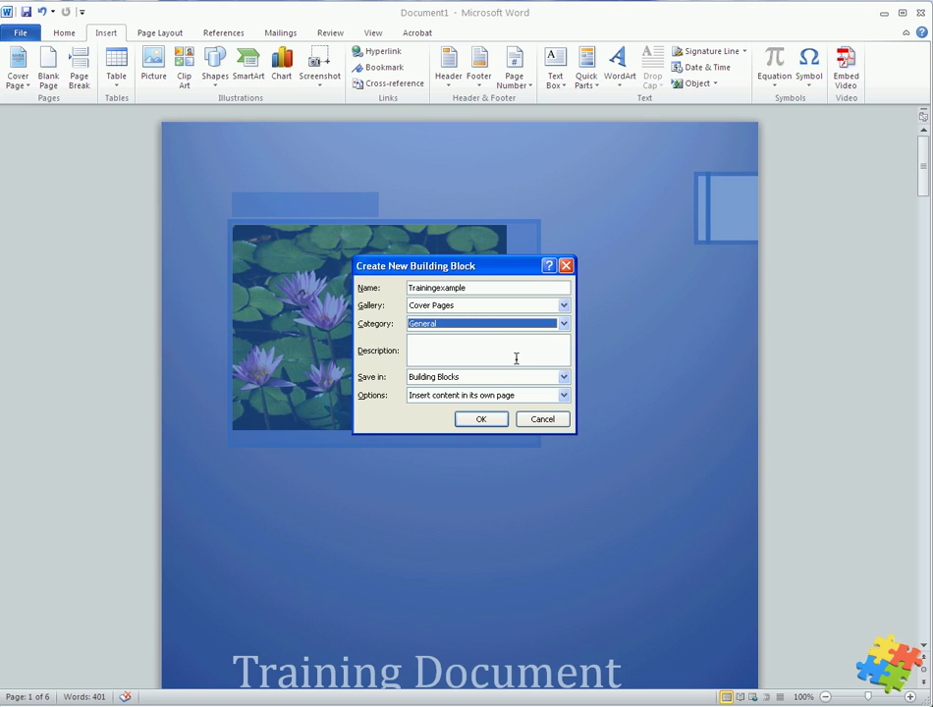
pyautogui.click(480, 420)
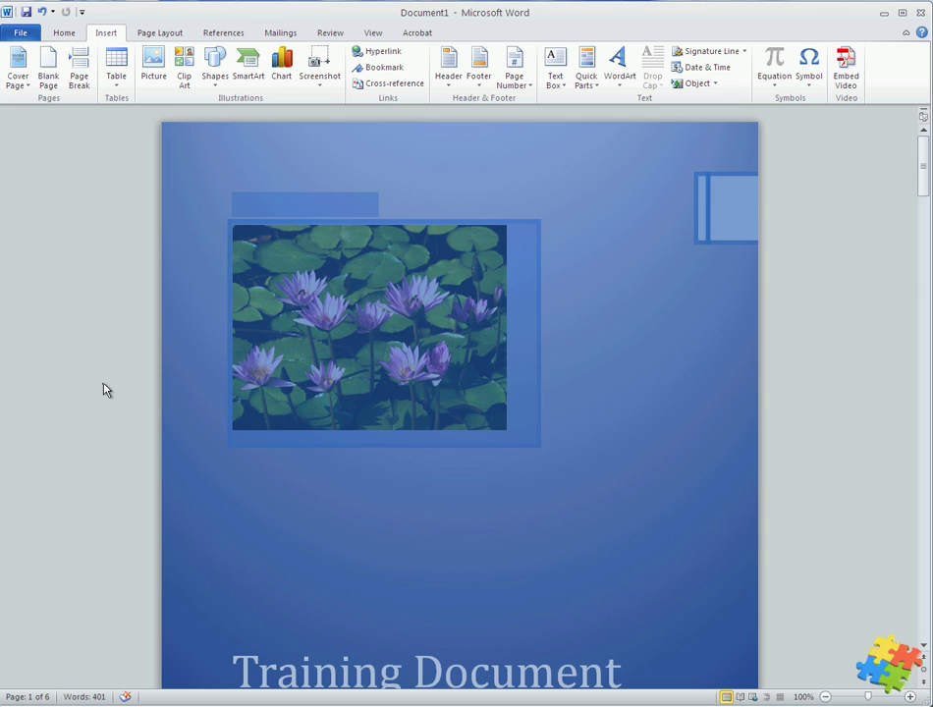
# Create a new blank document from File > New.
pyautogui.click(22, 35)
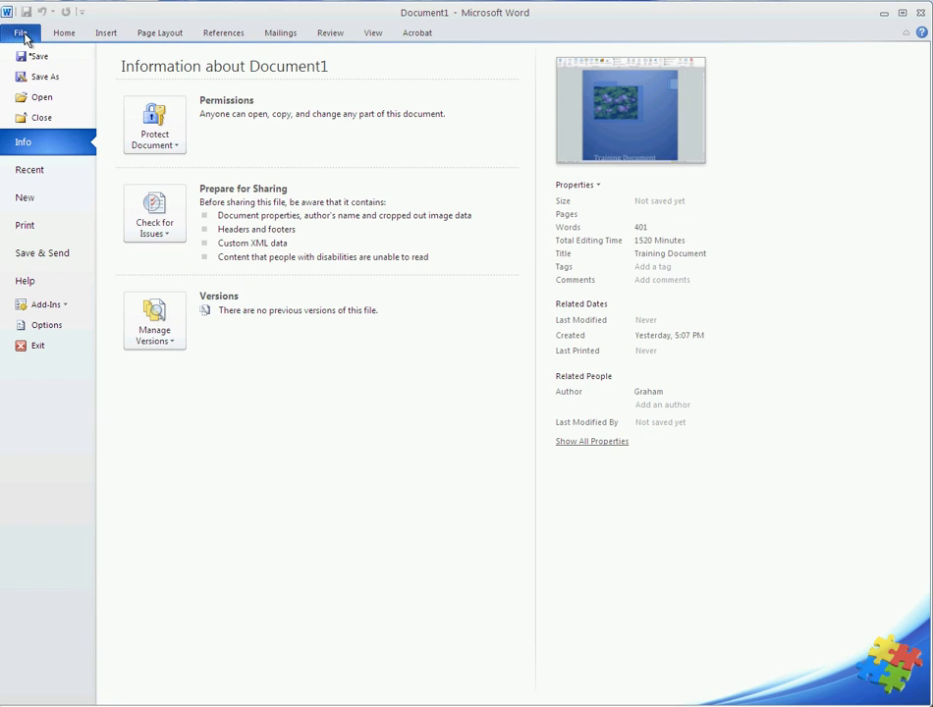
pyautogui.click(25, 199)
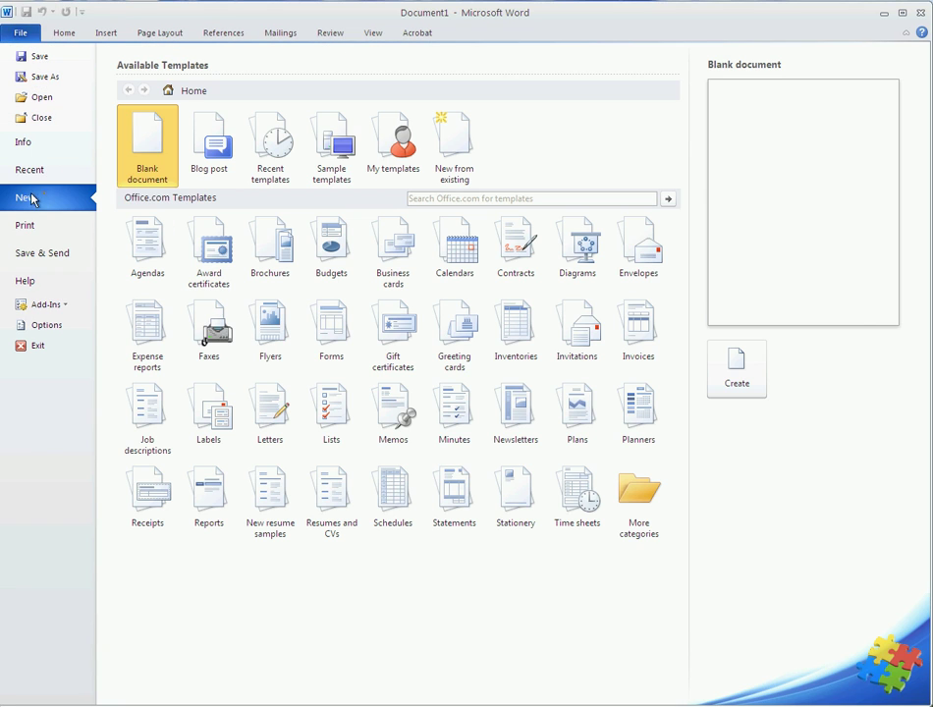
pyautogui.doubleClick(151, 145)
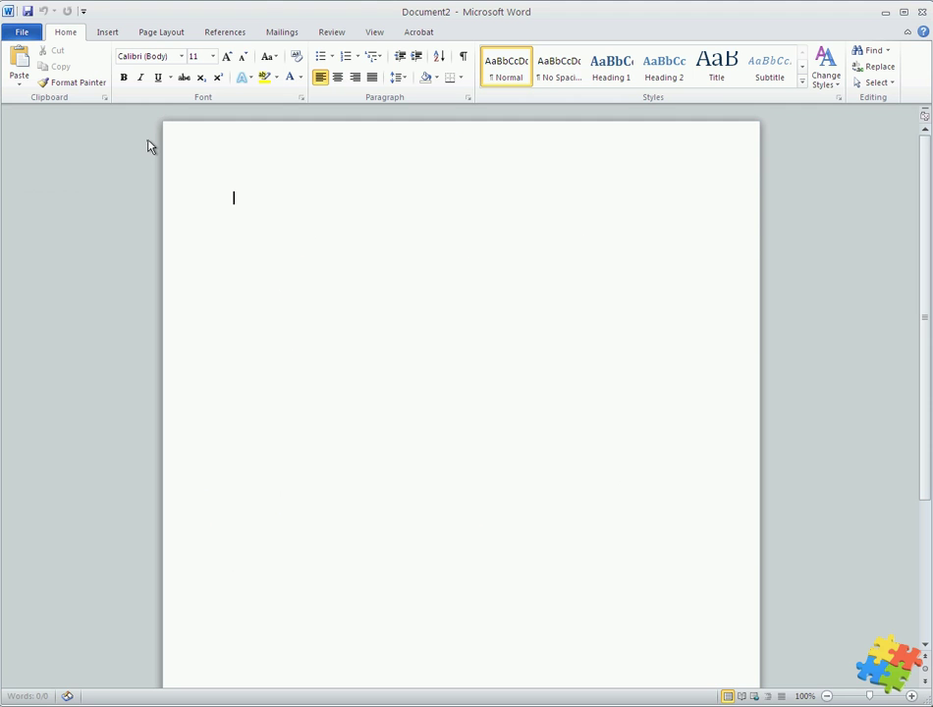
# Insert the saved Trainingexample cover page from the gallery's General section into Document2.
pyautogui.click(102, 31)
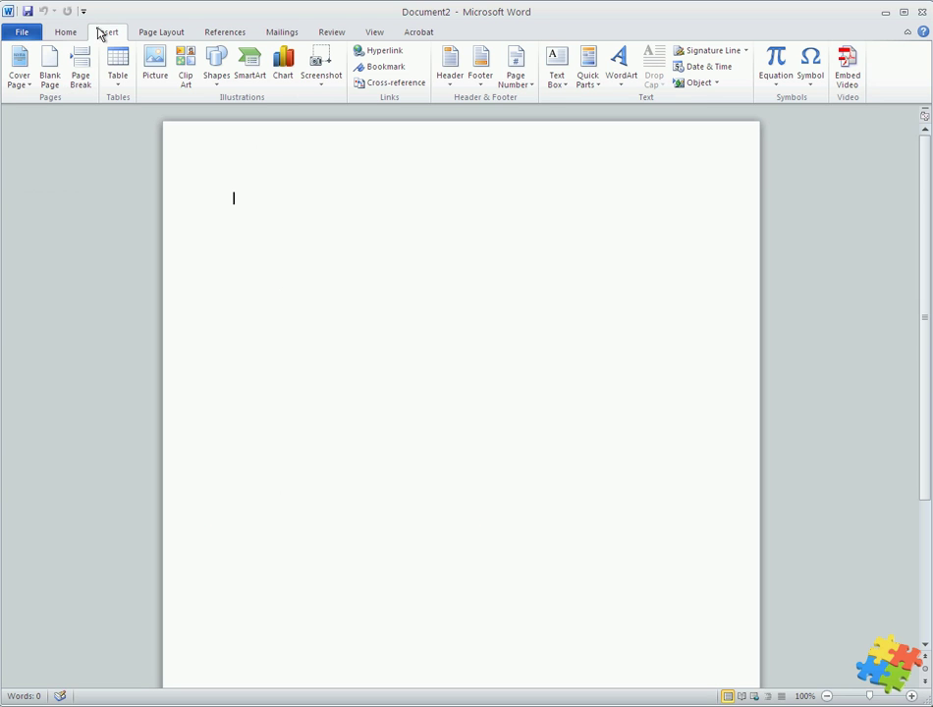
pyautogui.click(30, 87)
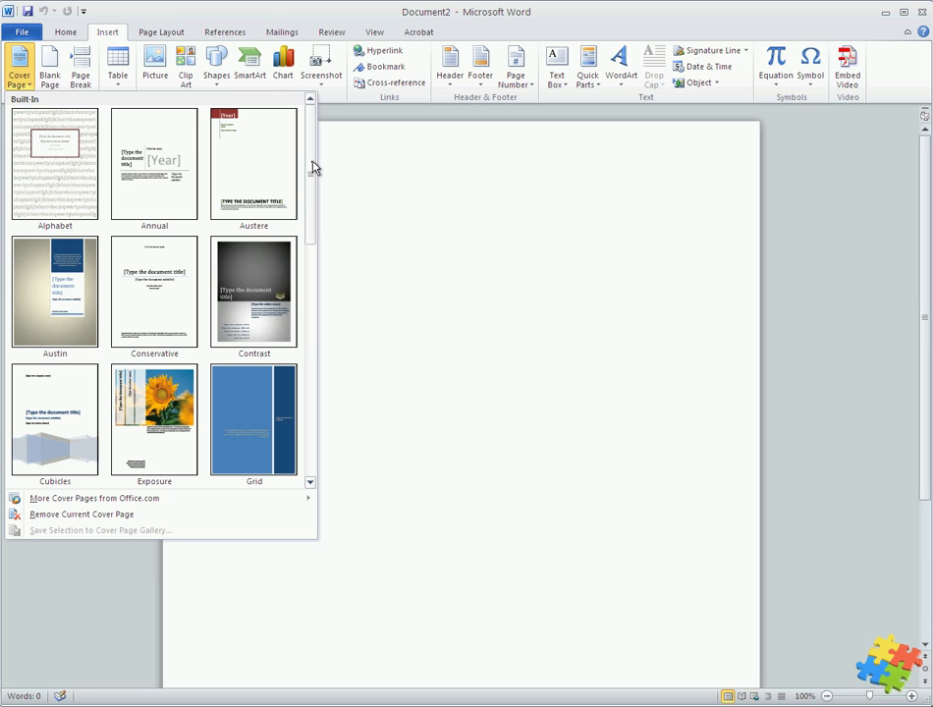
pyautogui.moveTo(313, 175)
pyautogui.mouseDown()
pyautogui.moveTo(315, 347)
pyautogui.moveTo(300, 423)
pyautogui.mouseUp()
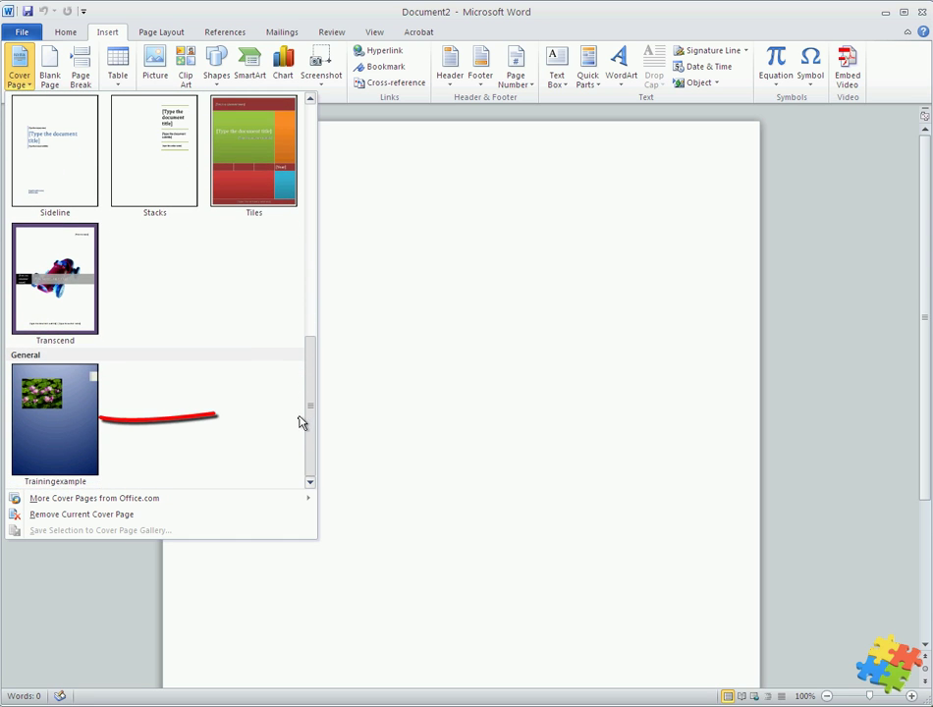
pyautogui.click(53, 410)
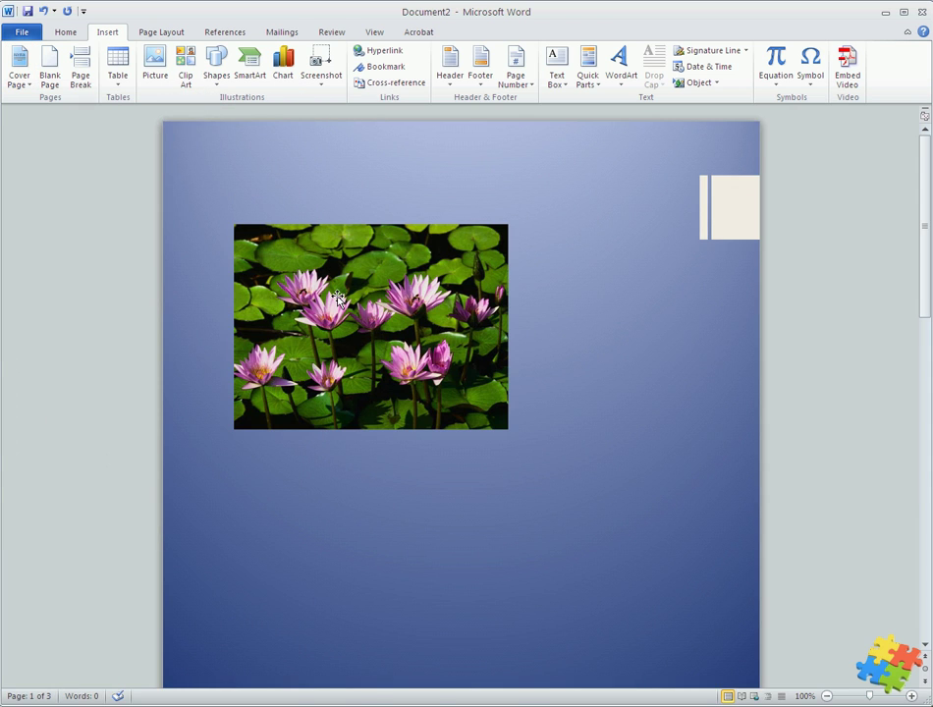
pyautogui.scroll(-5, 337, 298)
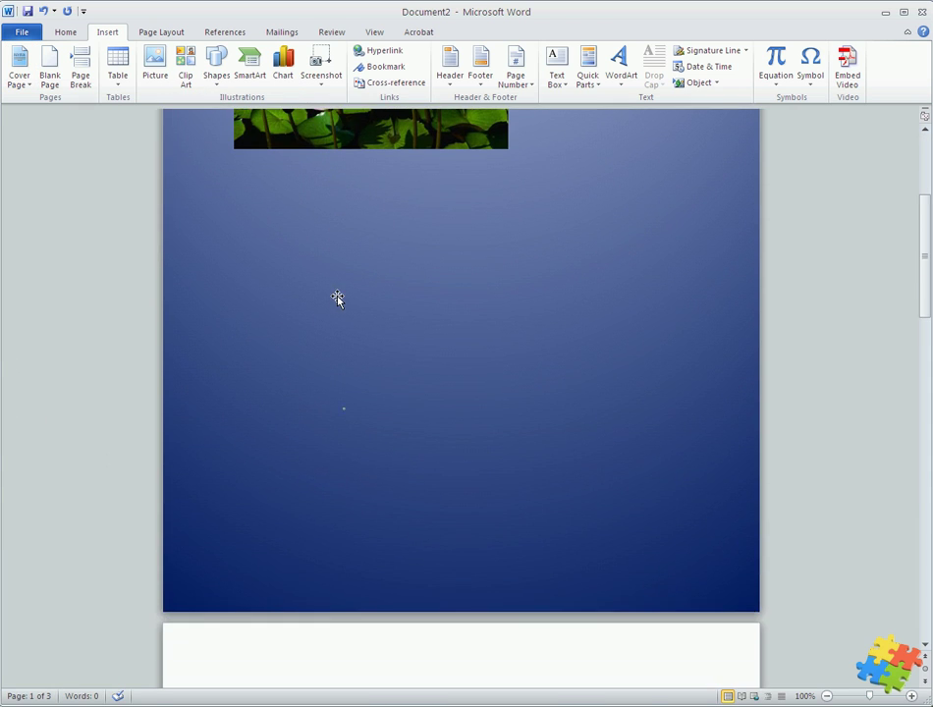
pyautogui.click(337, 298)
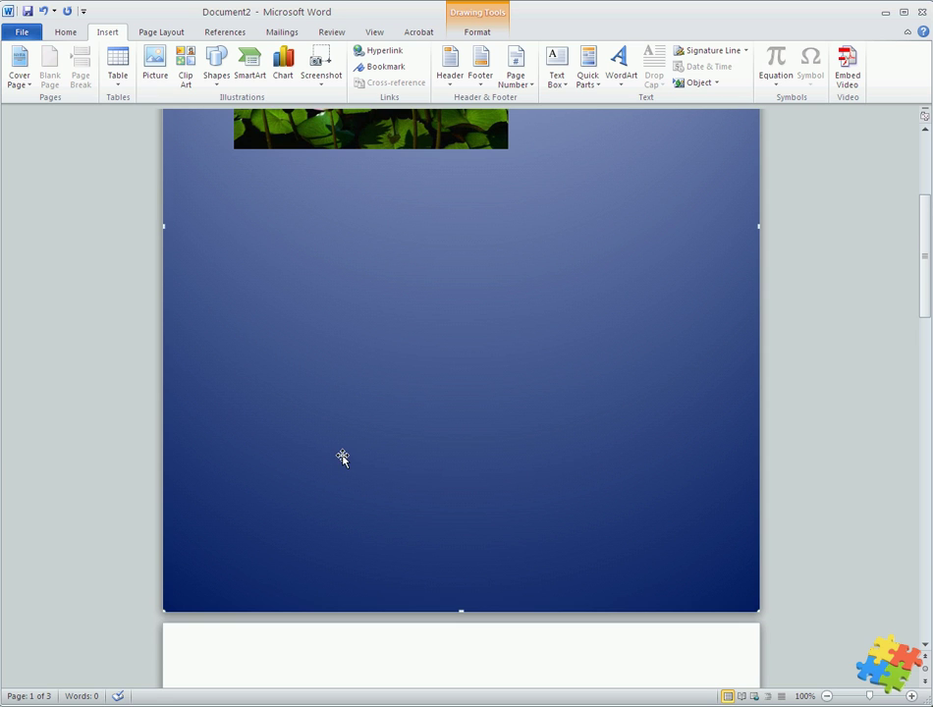
pyautogui.scroll(1, 342, 457)
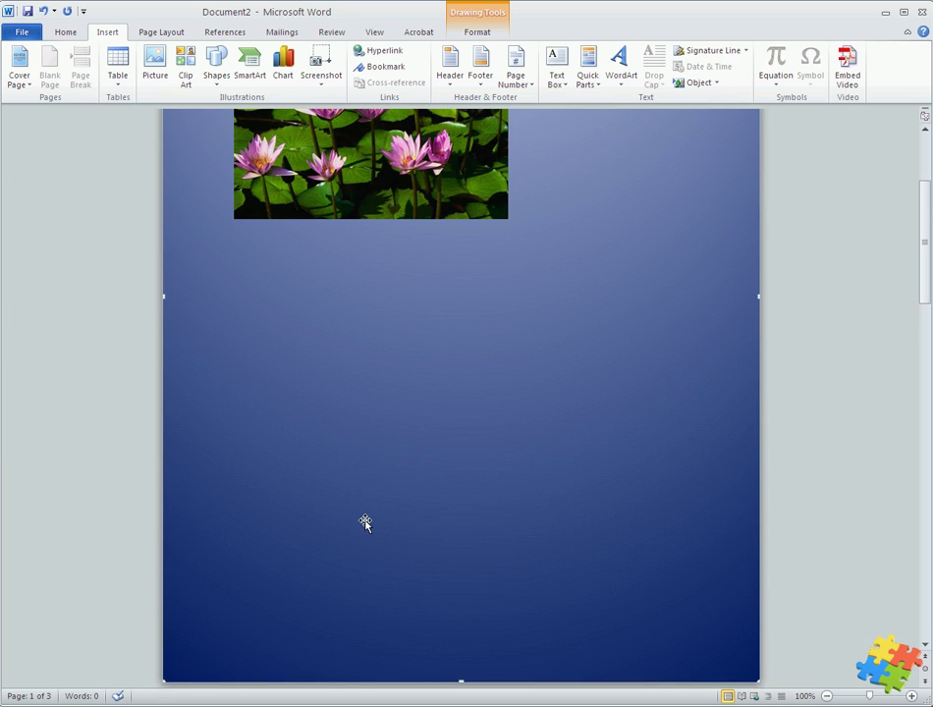
pyautogui.scroll(3, 353, 383)
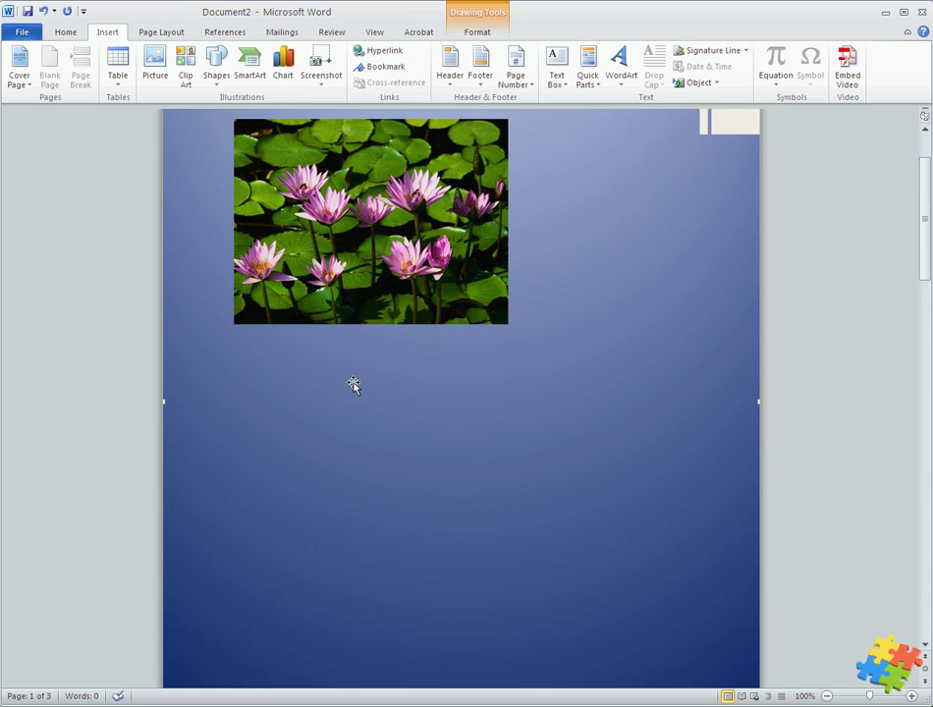
# Close Document2 without saving and scroll the Training Document's cover gallery to Trainingexample.
pyautogui.click(921, 12)
pyautogui.click(464, 386)
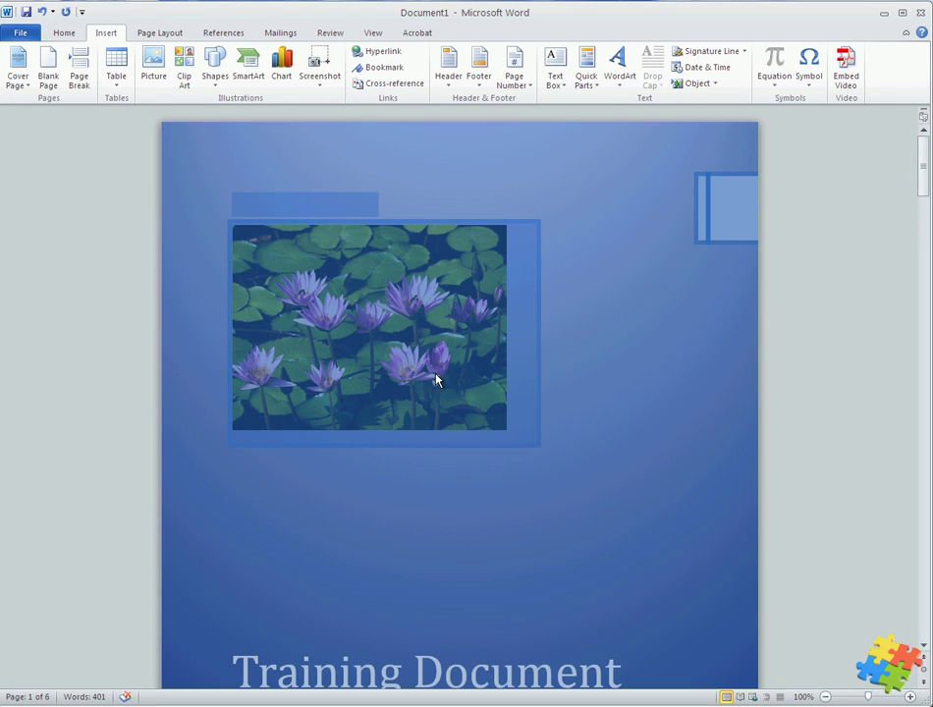
pyautogui.click(21, 81)
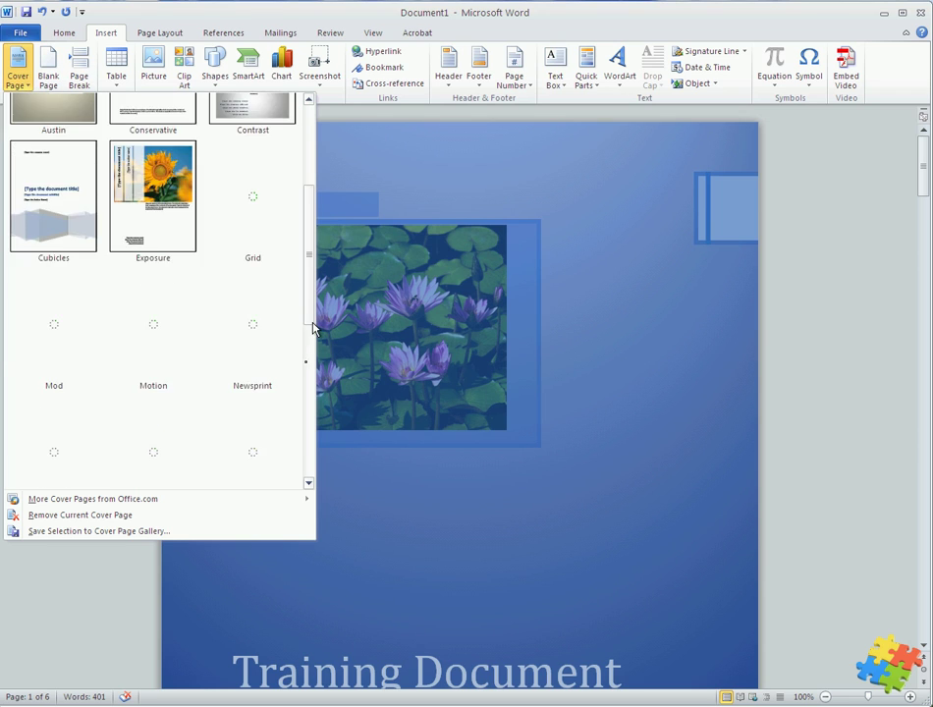
pyautogui.moveTo(310, 194); pyautogui.dragTo(292, 445)
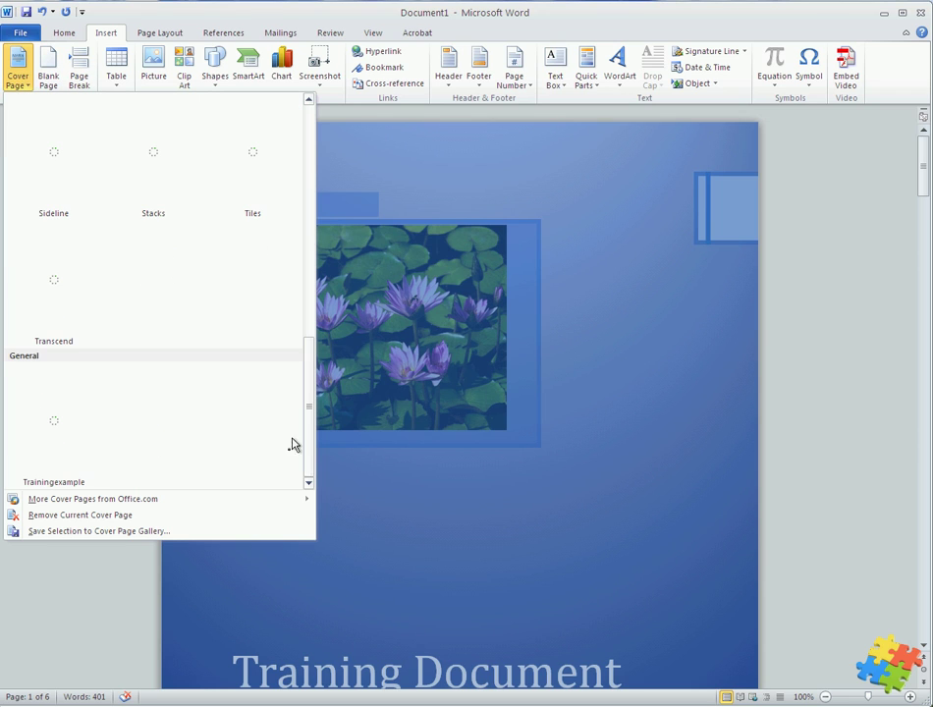
# Delete the Trainingexample cover page entry in the Building Blocks Organizer.
pyautogui.rightClick(69, 446)
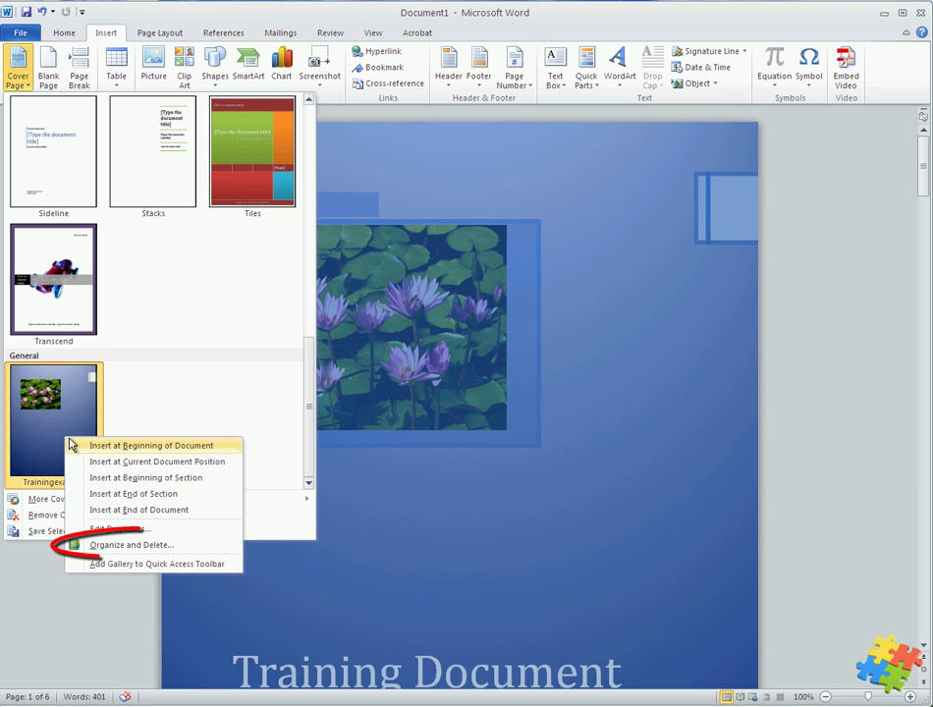
pyautogui.click(110, 546)
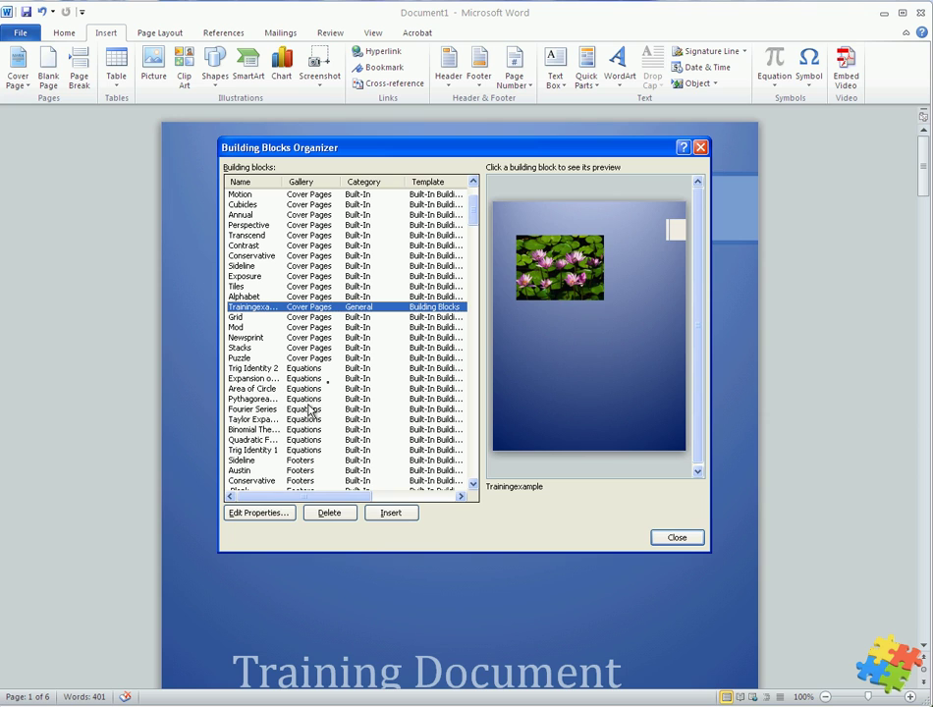
pyautogui.click(337, 517)
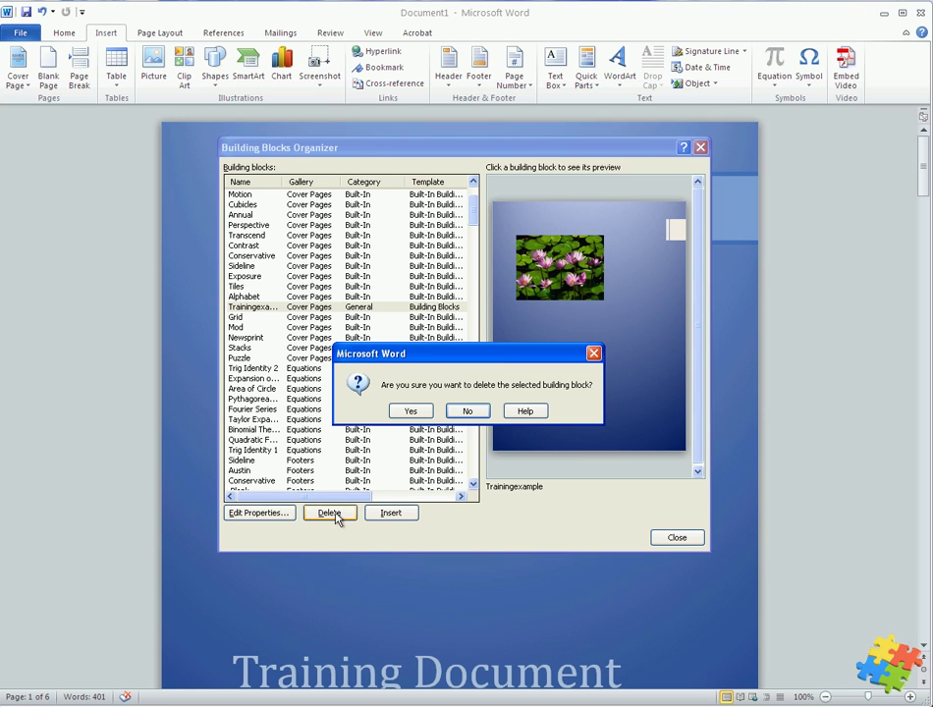
pyautogui.click(411, 412)
pyautogui.click(660, 539)
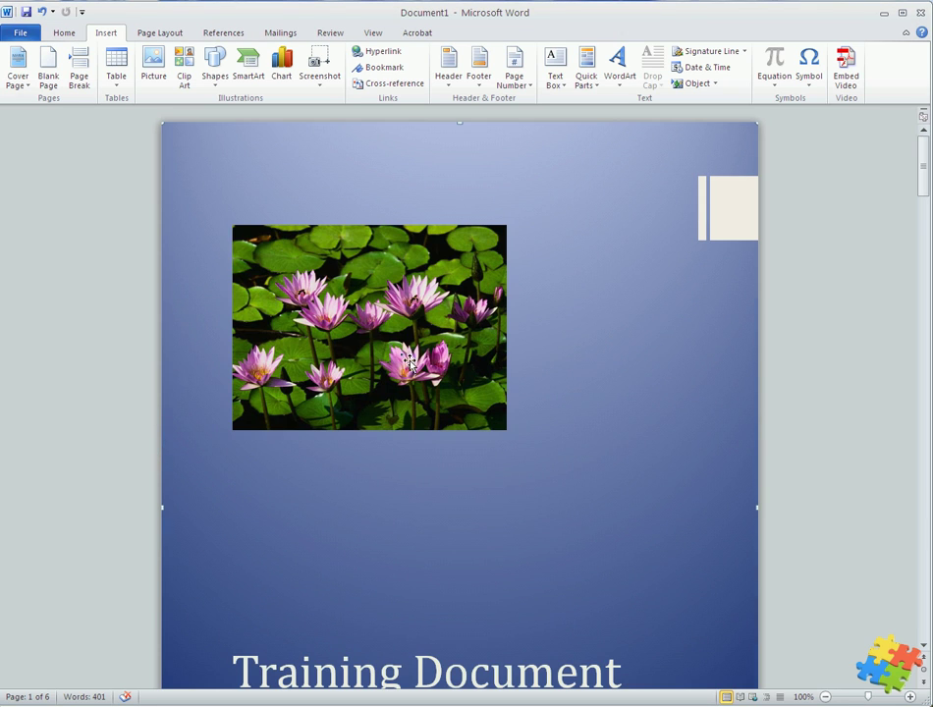
# Replace the lily cover page with the built-in design showing a black-and-white rock photo.
pyautogui.click(22, 78)
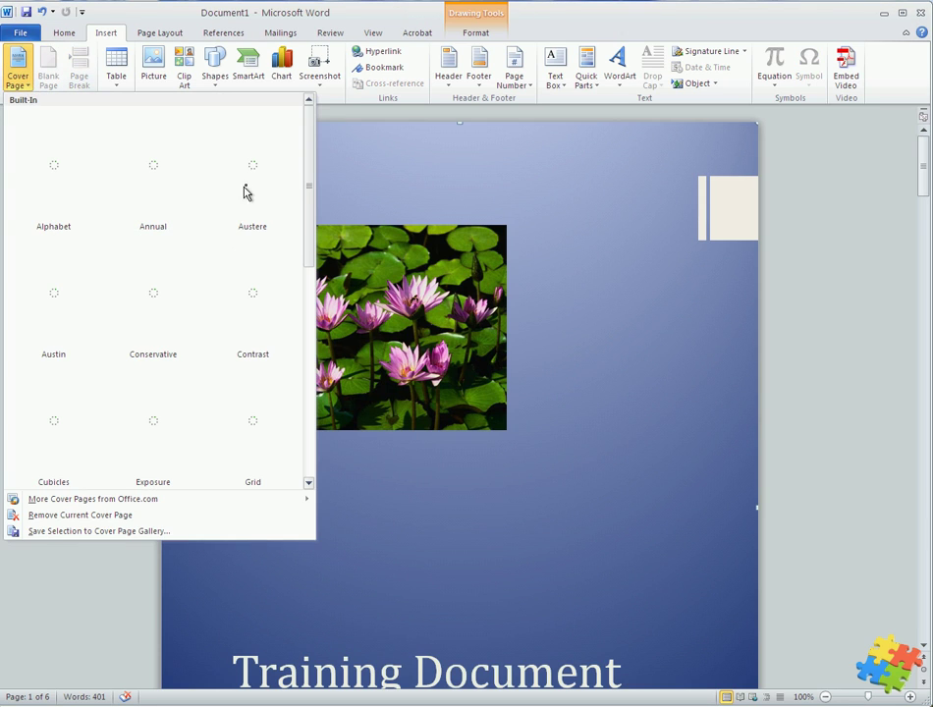
pyautogui.moveTo(305, 174); pyautogui.dragTo(173, 327)
pyautogui.click(41, 314)
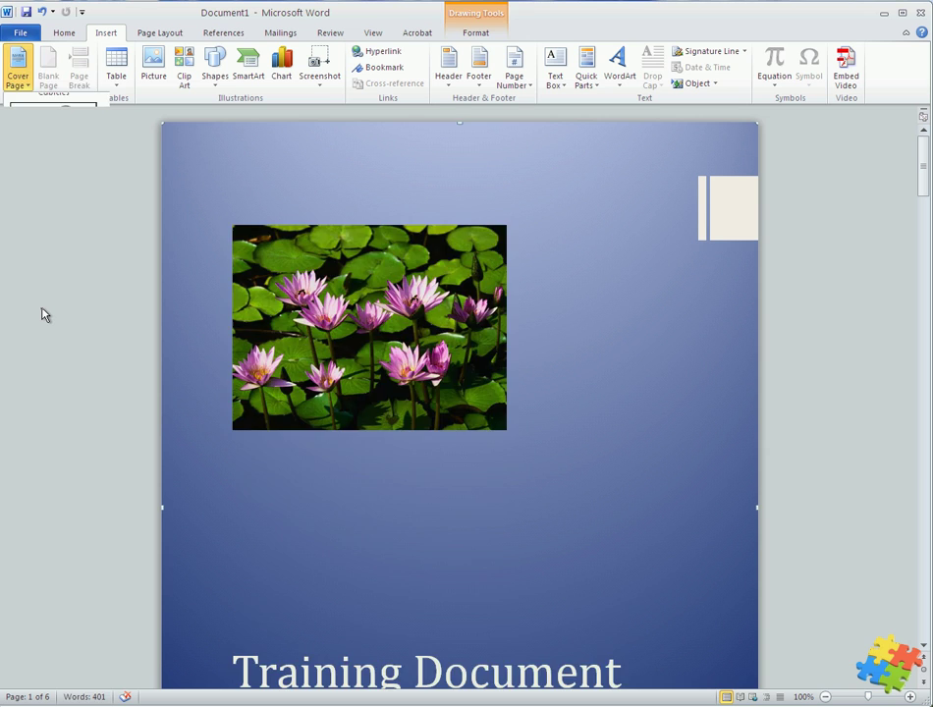
# Go down to page 5 and place the cursor at the start of the 'In hac habitasse' paragraph.
pyautogui.scroll(-2, 264, 406)
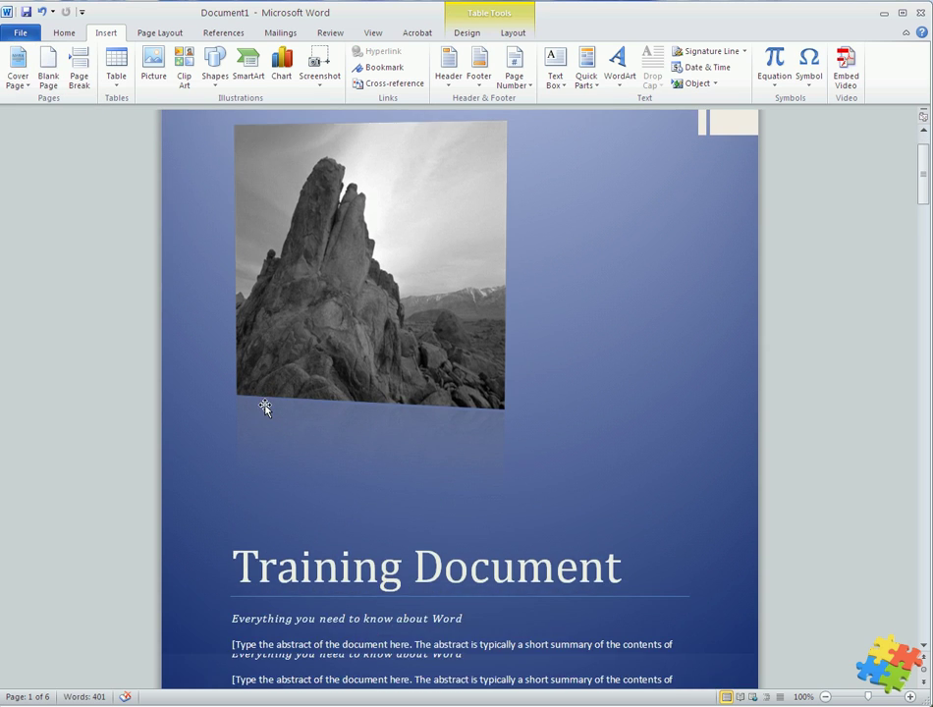
pyautogui.scroll(-1, 264, 406)
pyautogui.scroll(-10, 265, 406)
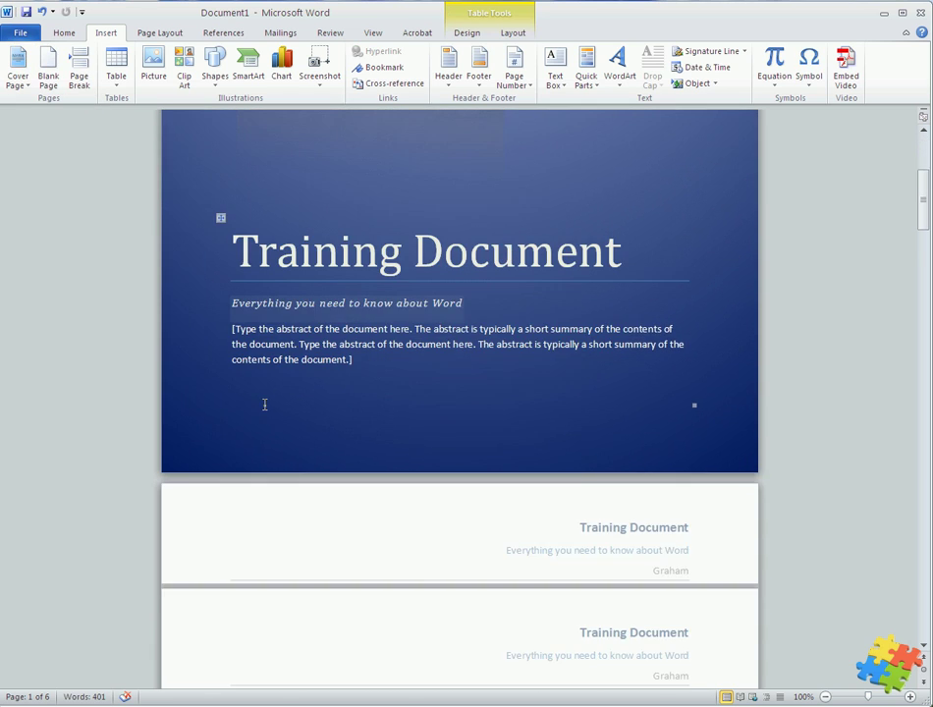
pyautogui.scroll(-10, 264, 406)
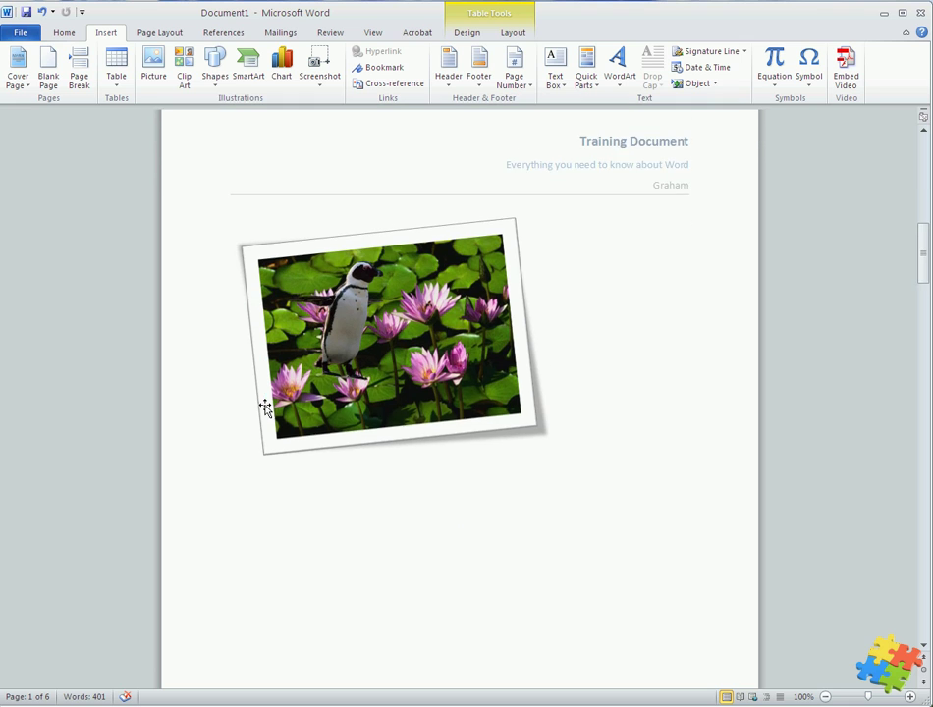
pyautogui.scroll(-10, 264, 405)
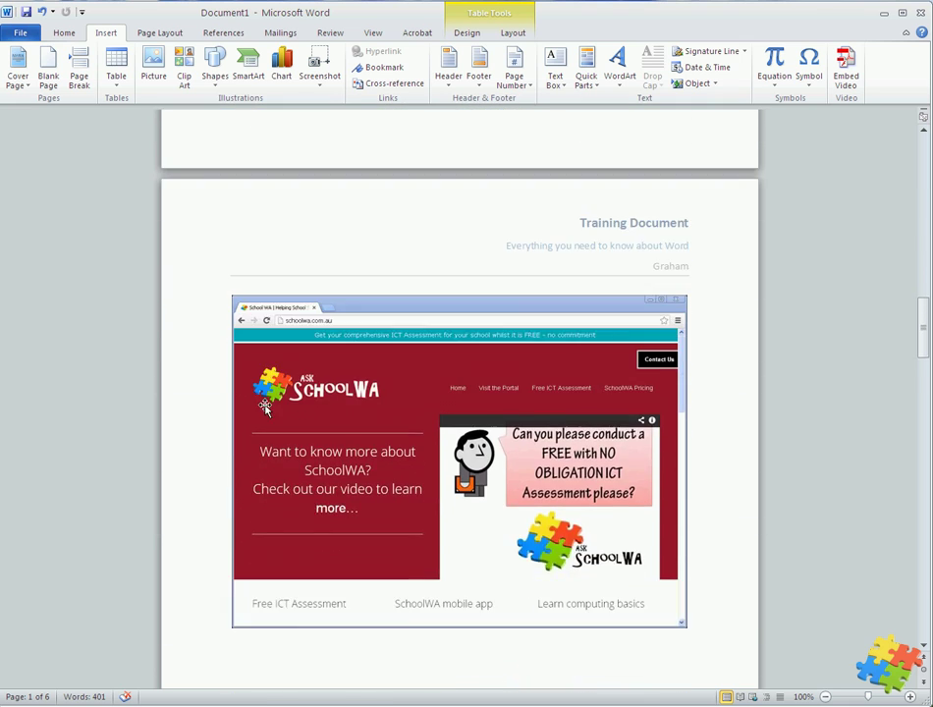
pyautogui.scroll(-18, 264, 409)
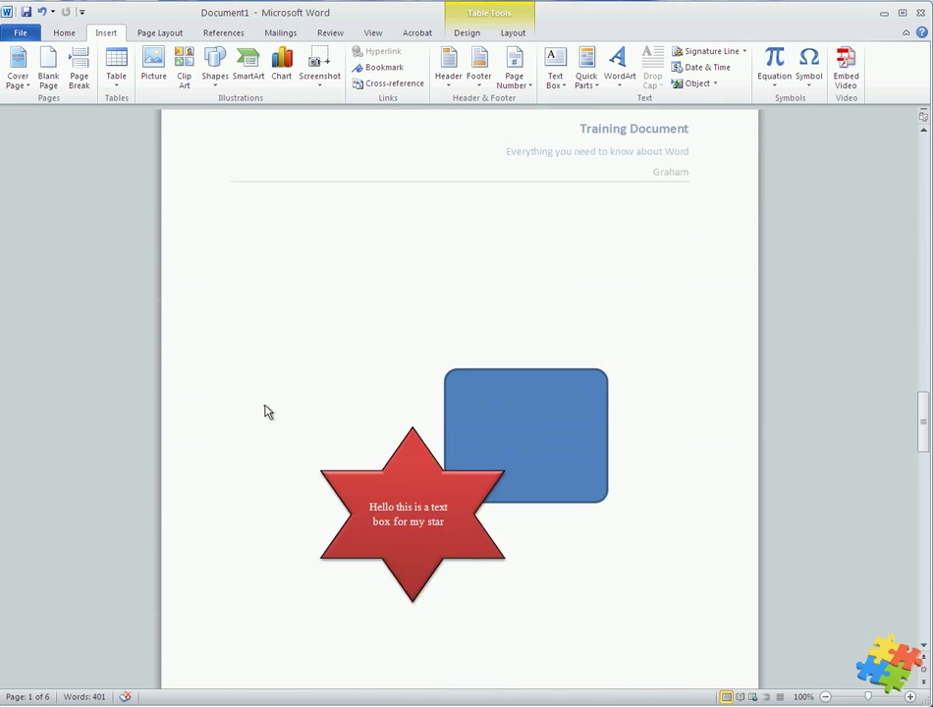
pyautogui.scroll(-5, 264, 406)
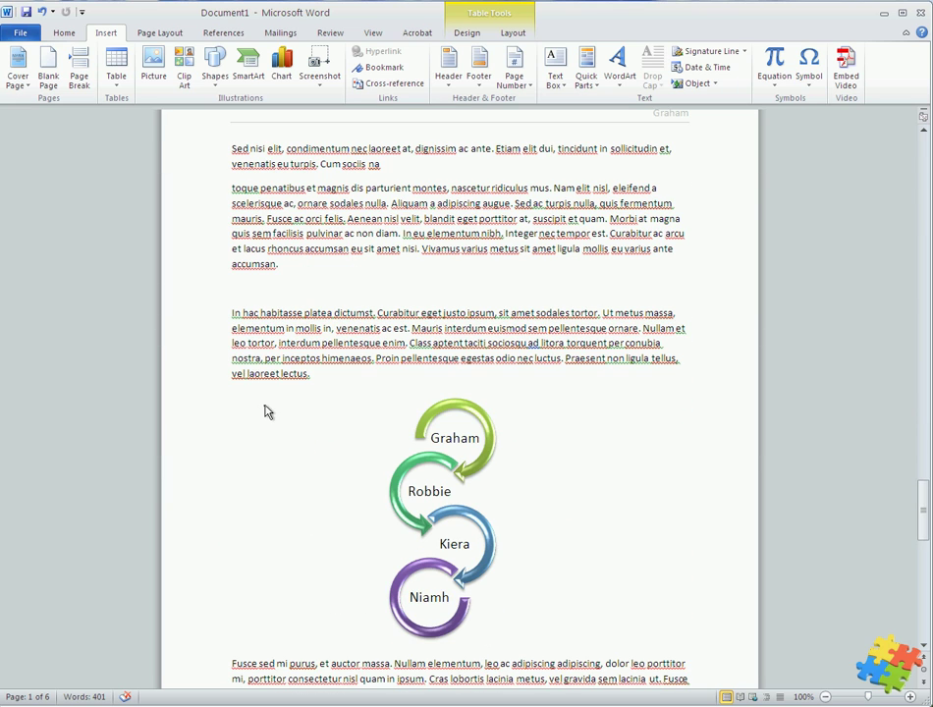
pyautogui.click(231, 315)
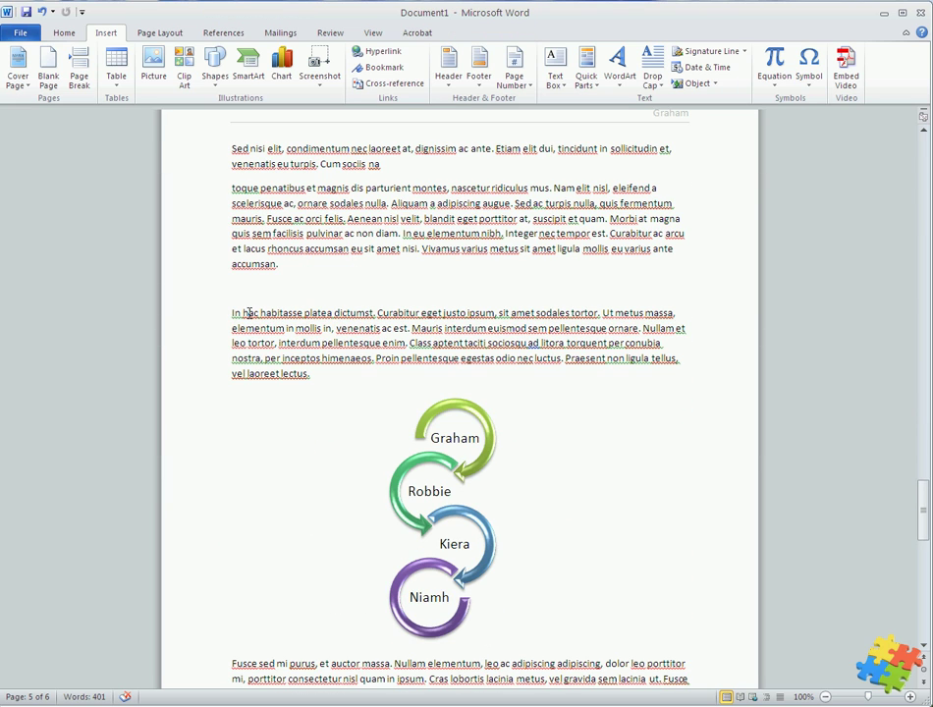
pyautogui.scroll(2, 250, 320)
pyautogui.scroll(-2, 252, 341)
# Insert a page break so 'In hac habitasse' starts on a new page.
pyautogui.click(78, 81)
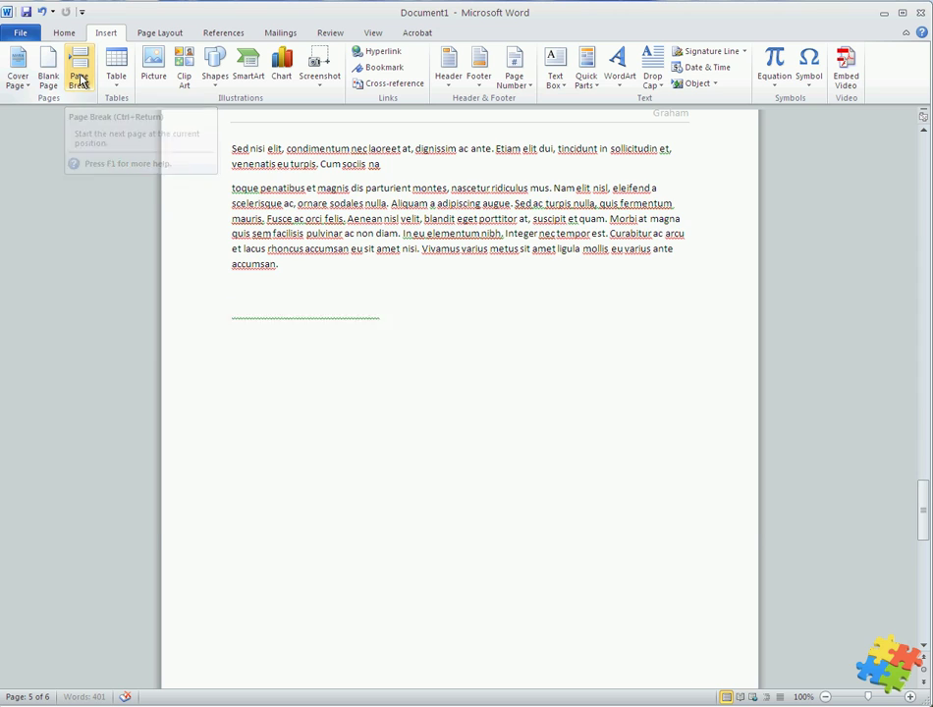
pyautogui.scroll(5, 303, 294)
pyautogui.scroll(3, 304, 294)
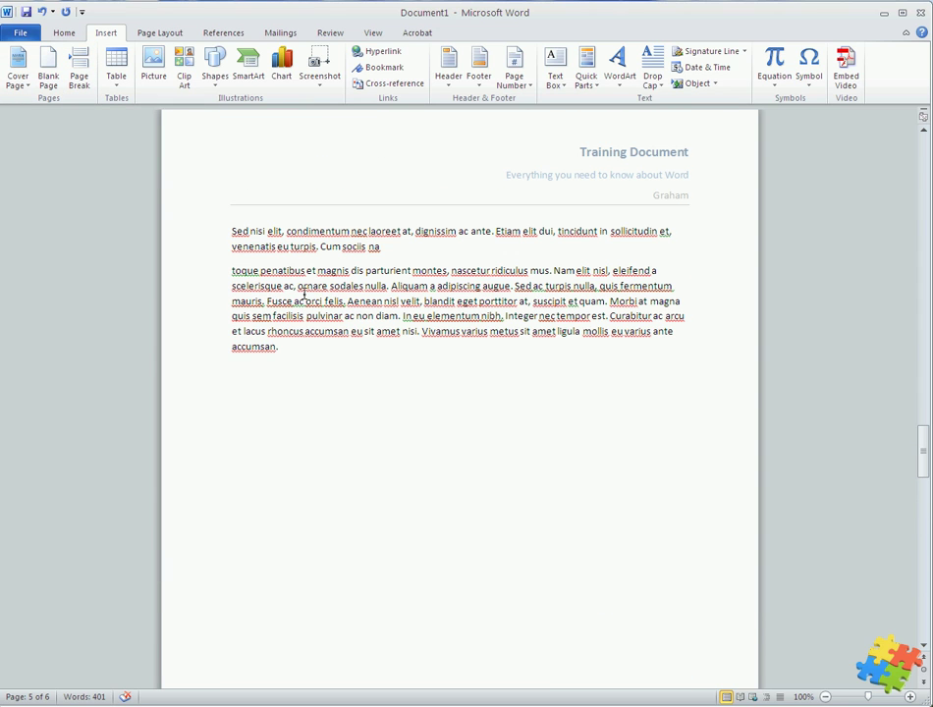
pyautogui.scroll(-15, 294, 353)
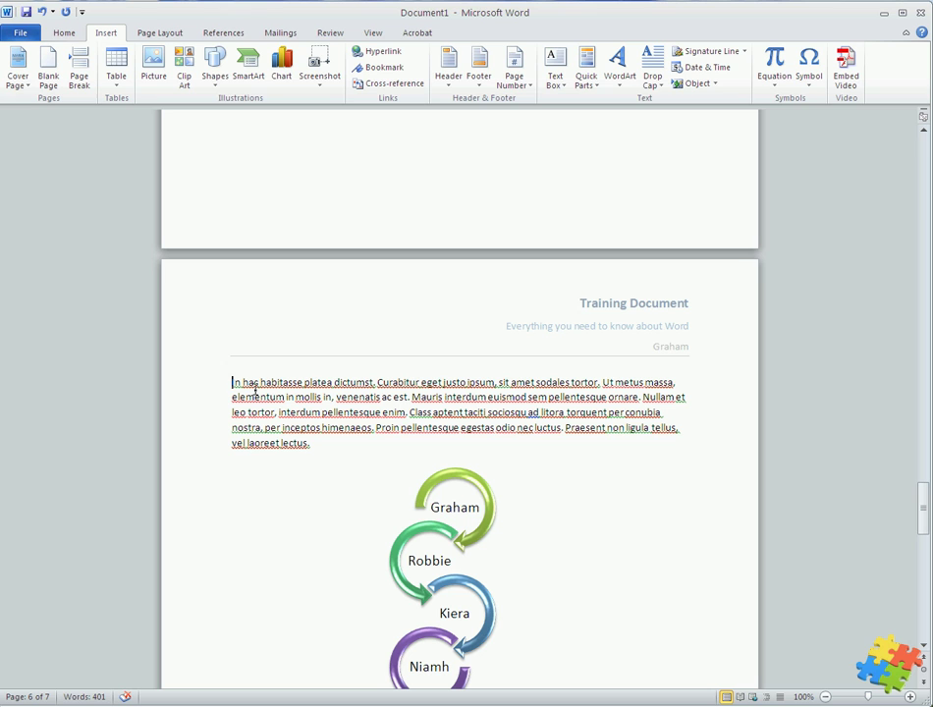
# Remove that page break and push the paragraph down with an empty line instead.
pyautogui.click(233, 383)
pyautogui.press('BackSpace')
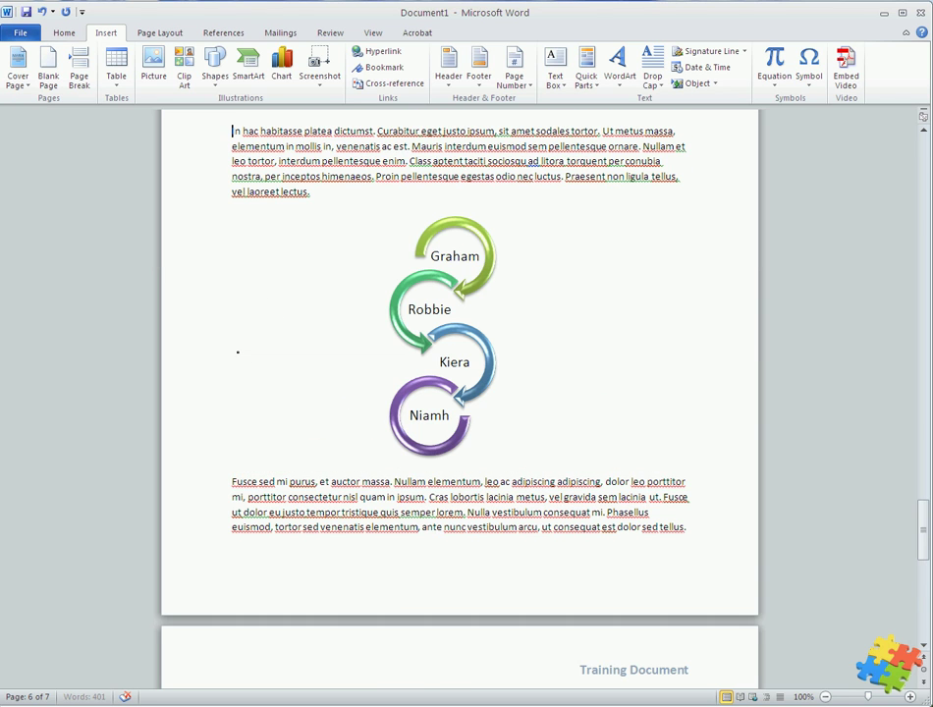
pyautogui.scroll(2, 286, 308)
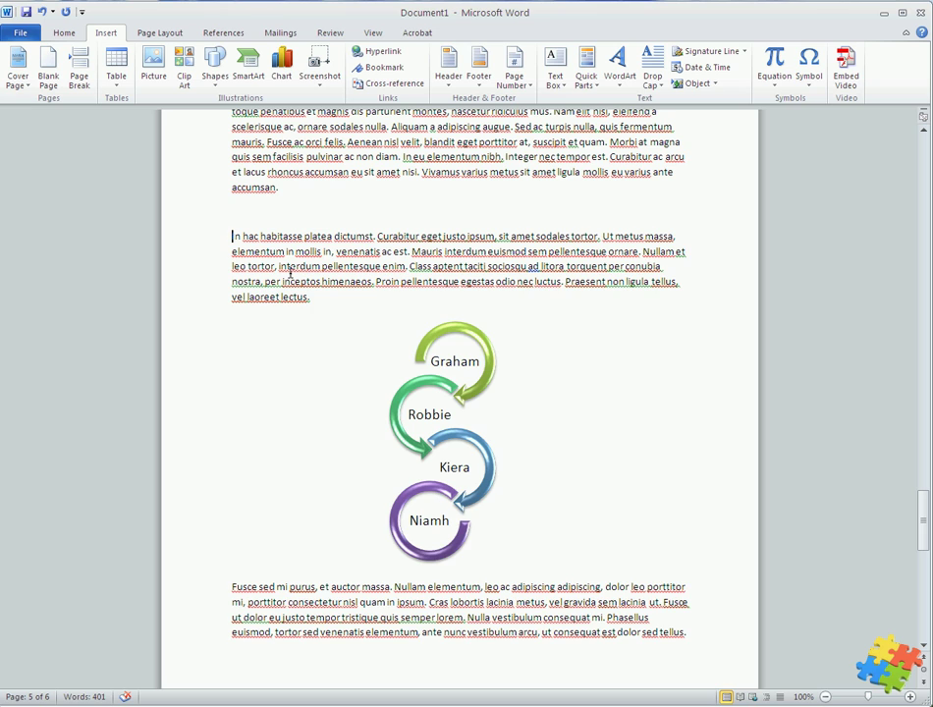
pyautogui.press('Return')
pyautogui.press('Return')
pyautogui.press('Return')
pyautogui.press('Return')
pyautogui.press('Return')
pyautogui.press('Return')
pyautogui.press('Return')
pyautogui.press('Return')
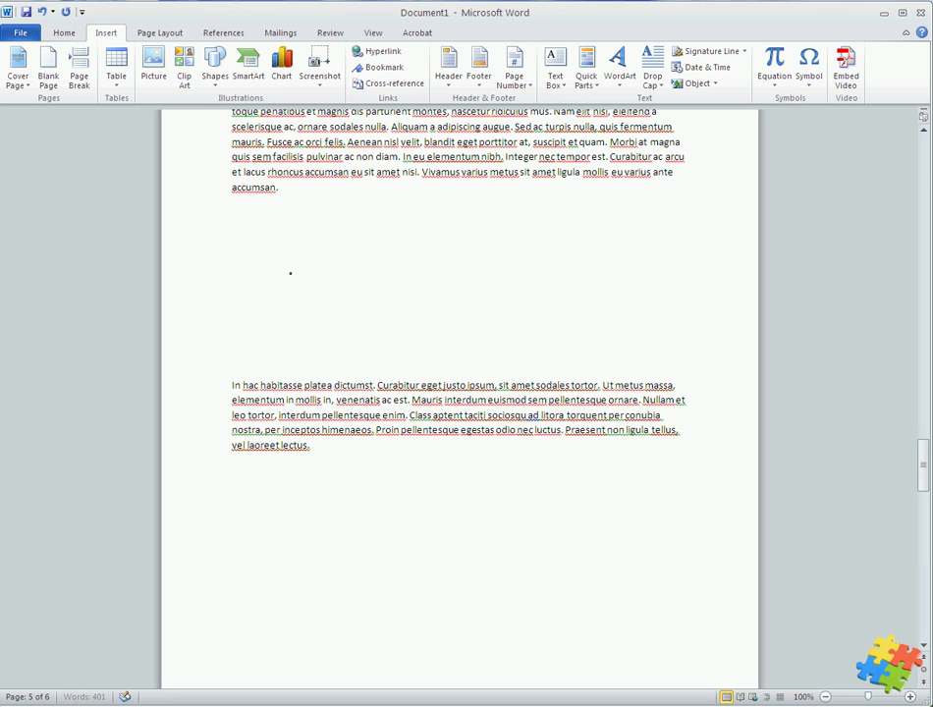
# Add more empty lines above the paragraph and turn on Show/Hide ¶ paragraph marks.
pyautogui.press('Return')
pyautogui.press('Return')
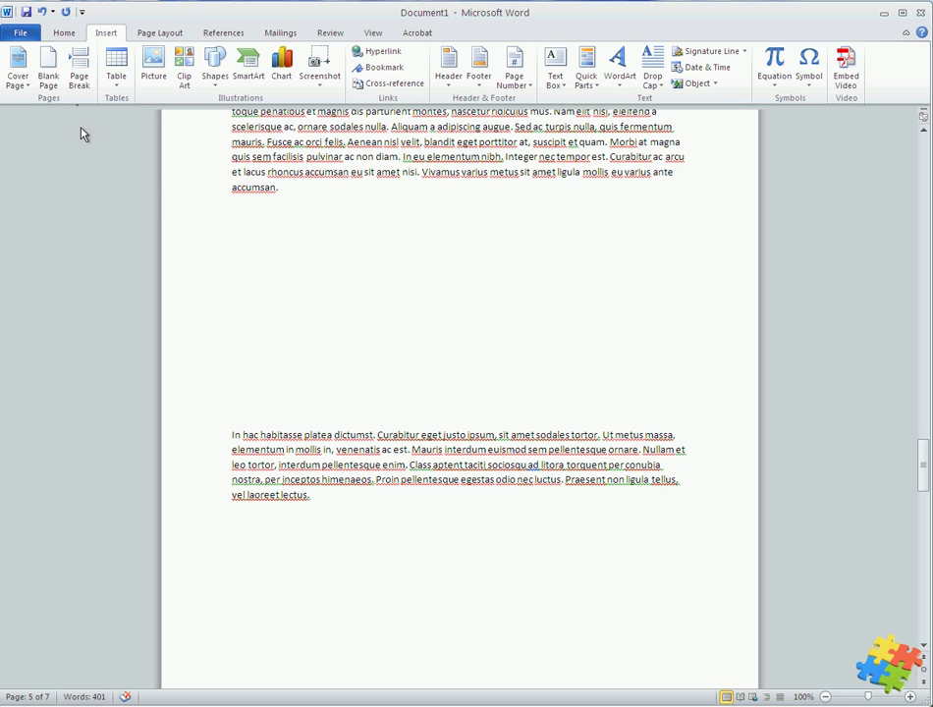
pyautogui.click(65, 34)
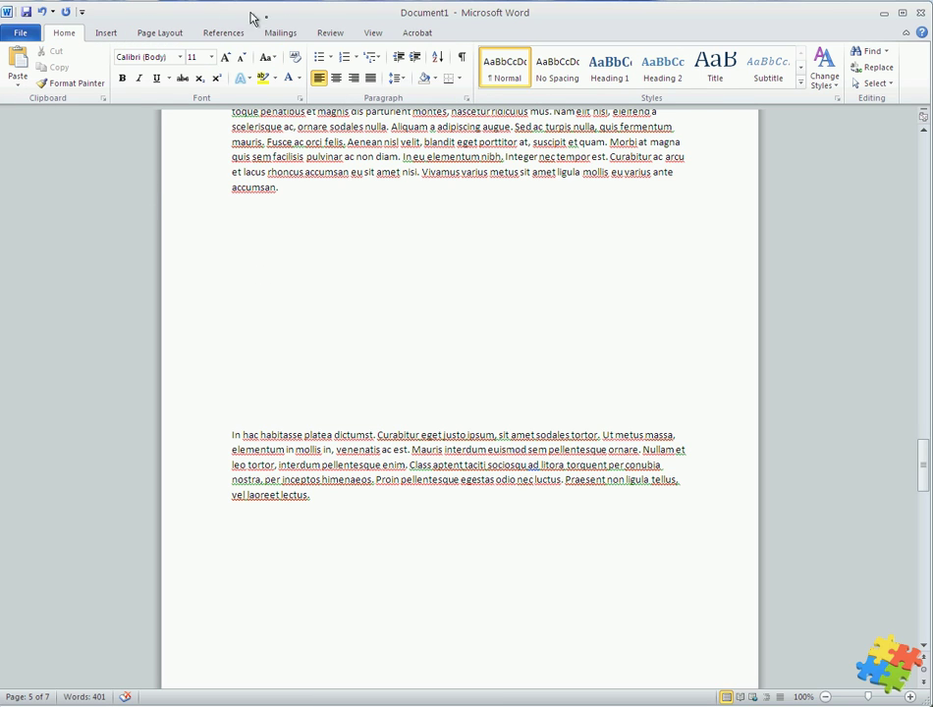
pyautogui.click(461, 60)
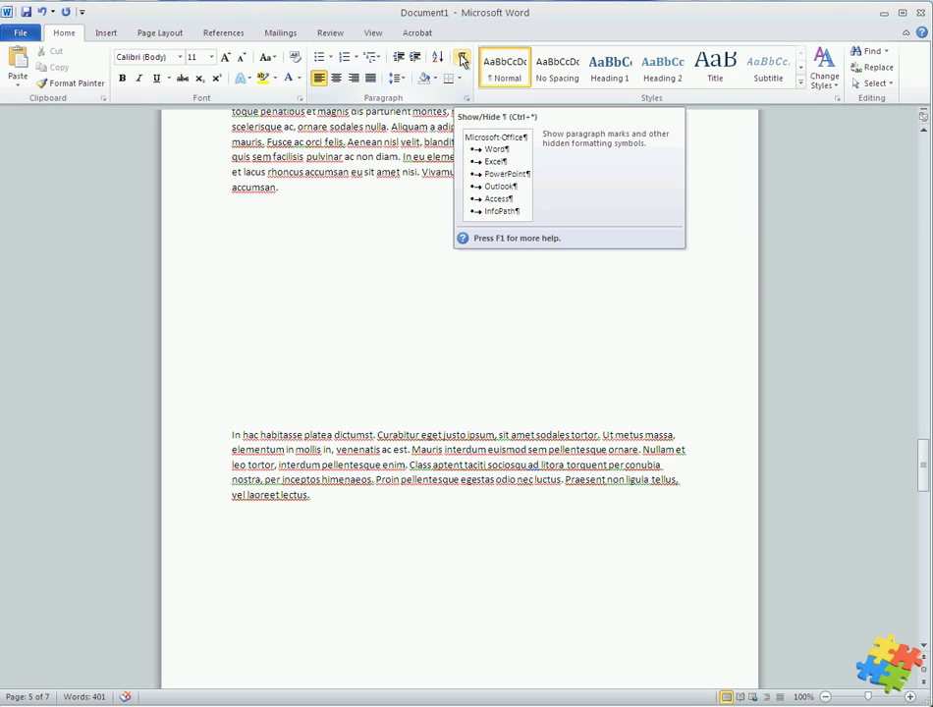
pyautogui.click(462, 59)
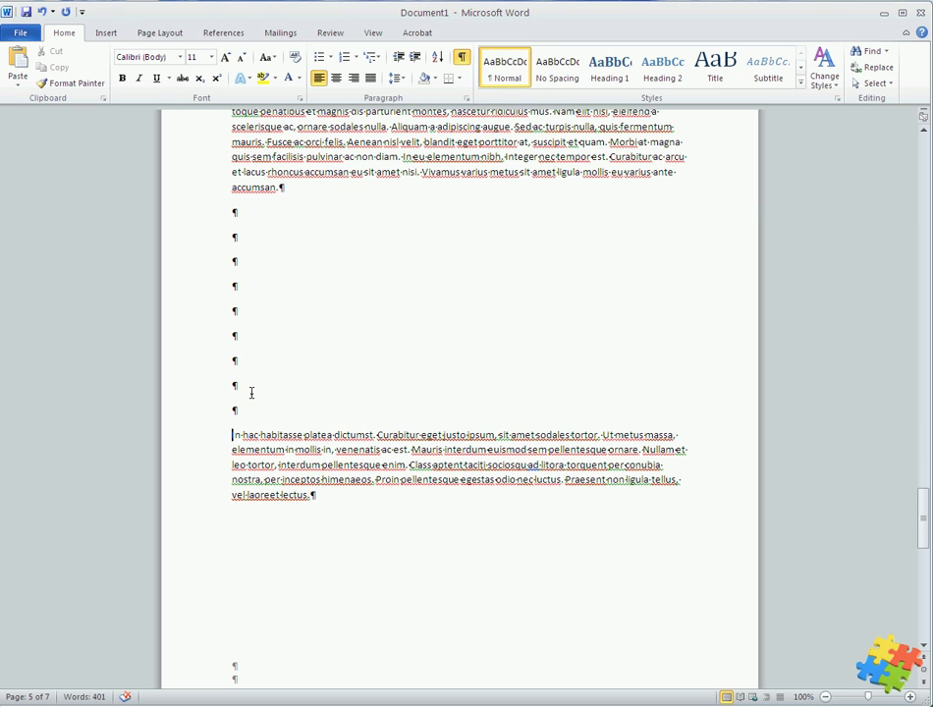
# Add one more empty paragraph, then select and delete the whole run of empty paragraphs.
pyautogui.press('Return')
pyautogui.press('Return')
pyautogui.press('Return')
pyautogui.press('Return')
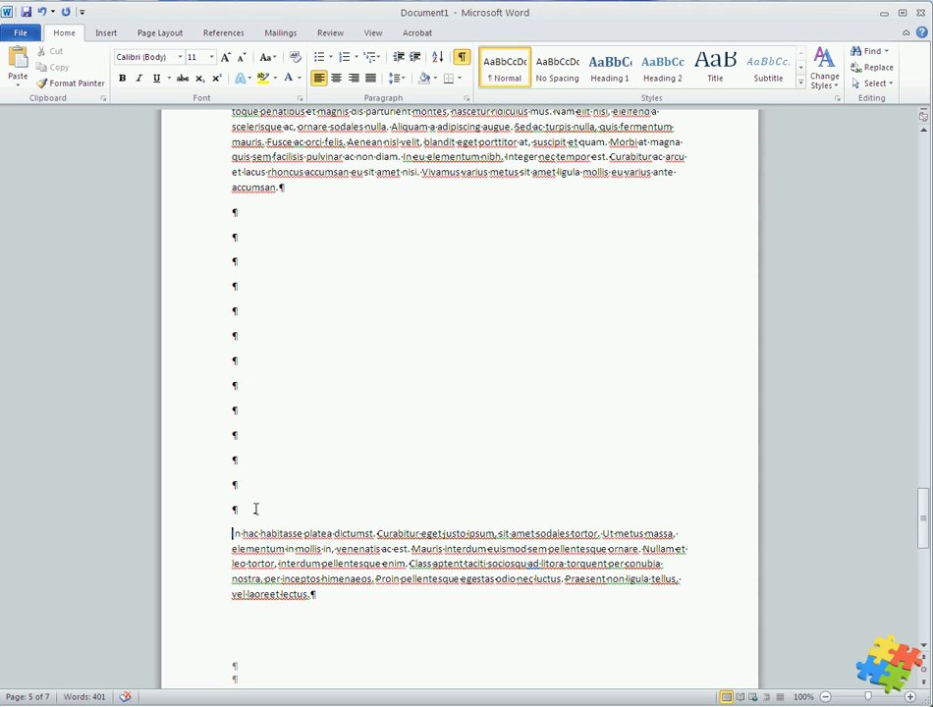
pyautogui.moveTo(249, 510); pyautogui.dragTo(225, 225)
pyautogui.press('Delete')
pyautogui.press('Delete')
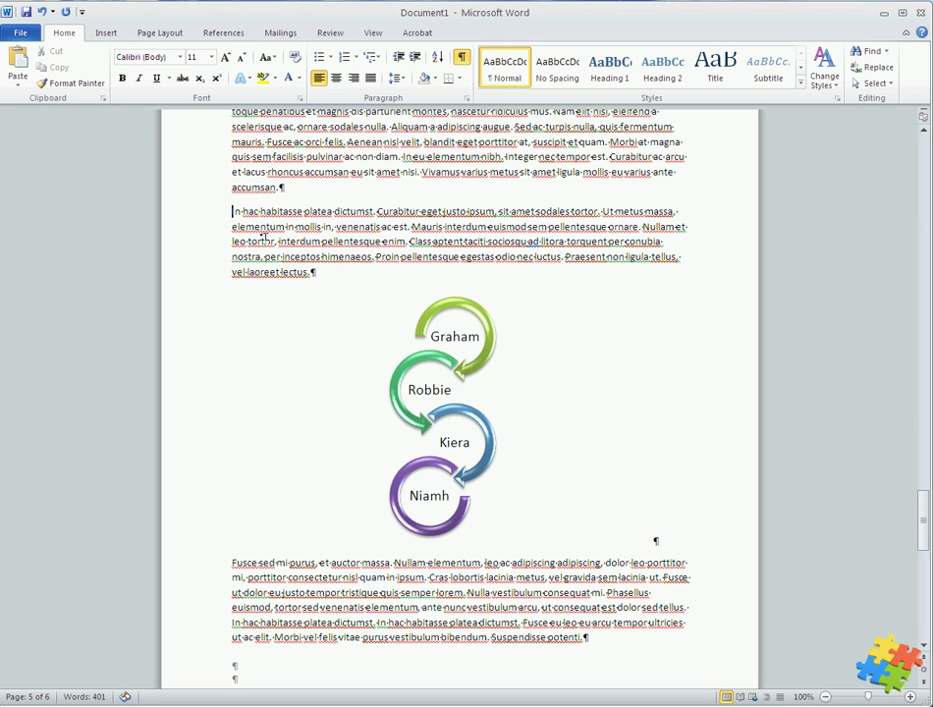
# Insert a page break so 'In hac habitasse' begins on a new page.
pyautogui.click(105, 33)
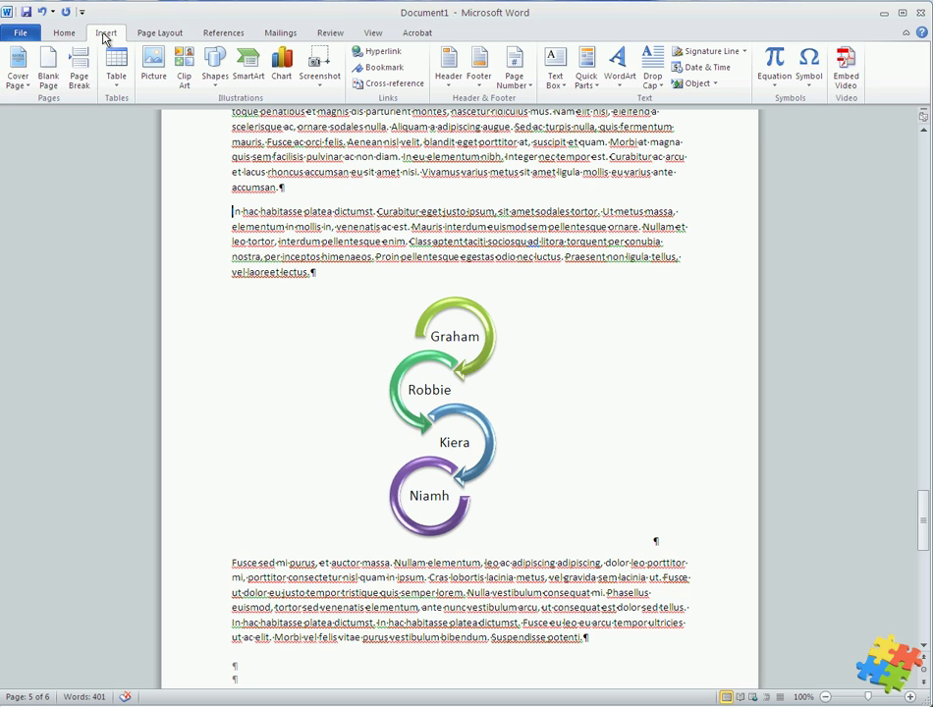
pyautogui.click(80, 69)
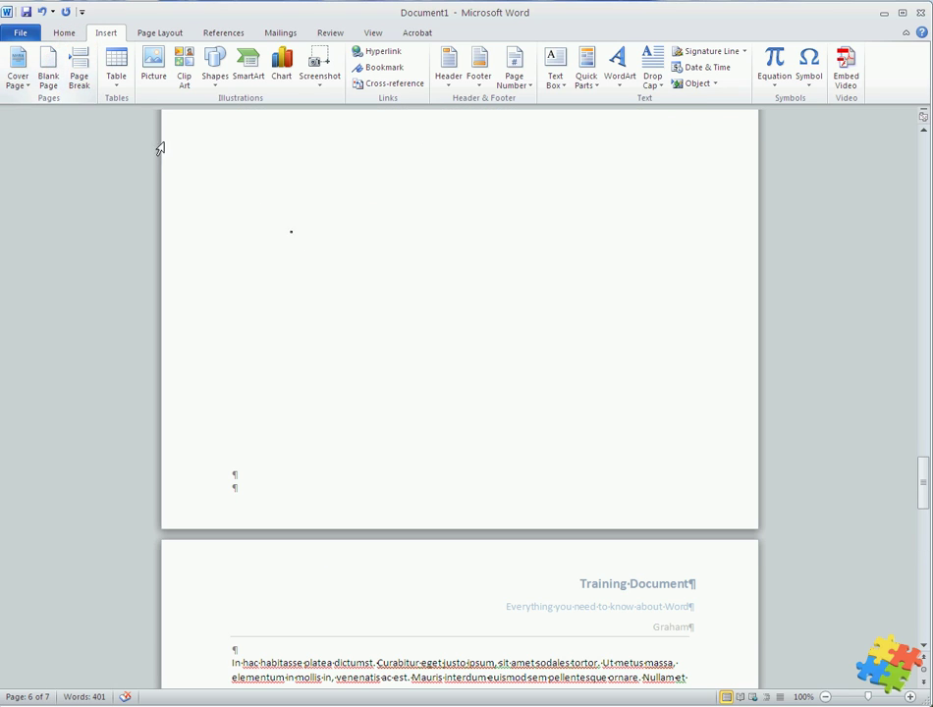
pyautogui.scroll(2, 353, 301)
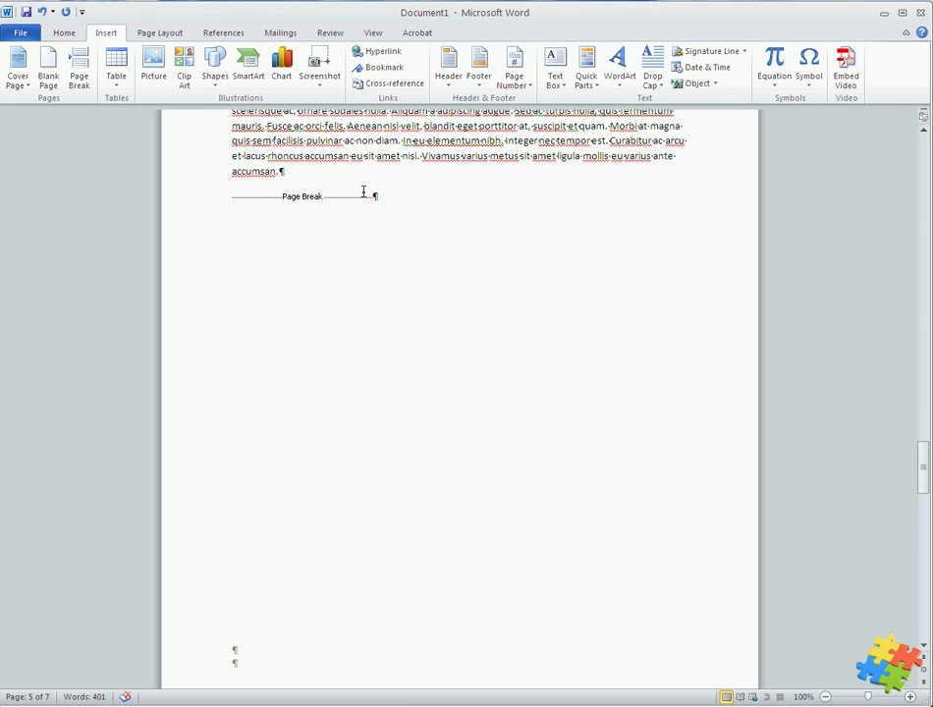
pyautogui.scroll(-5, 363, 192)
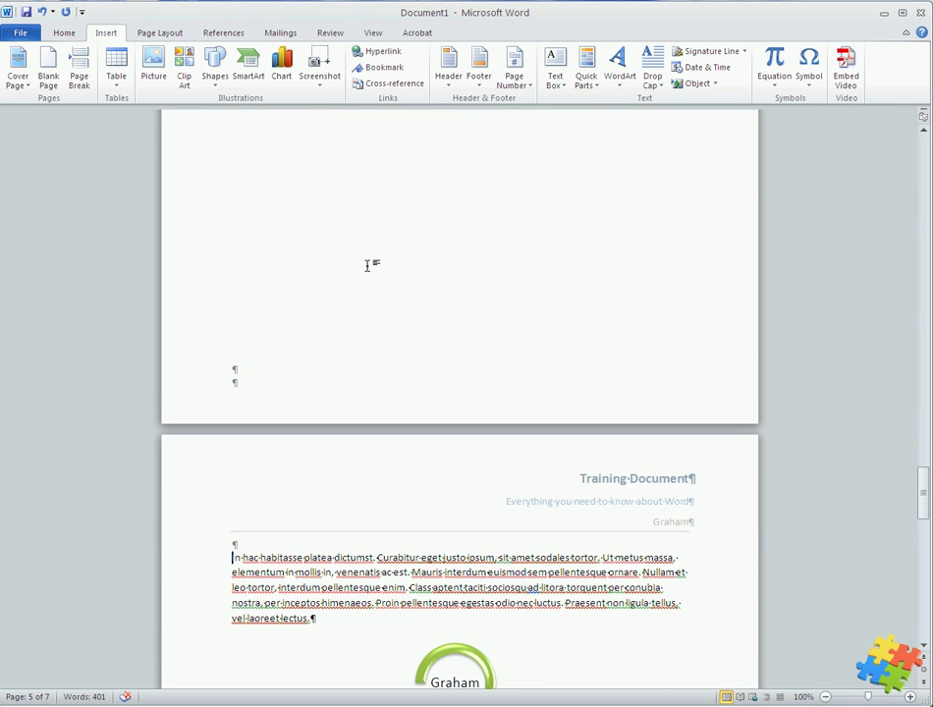
pyautogui.scroll(8, 367, 265)
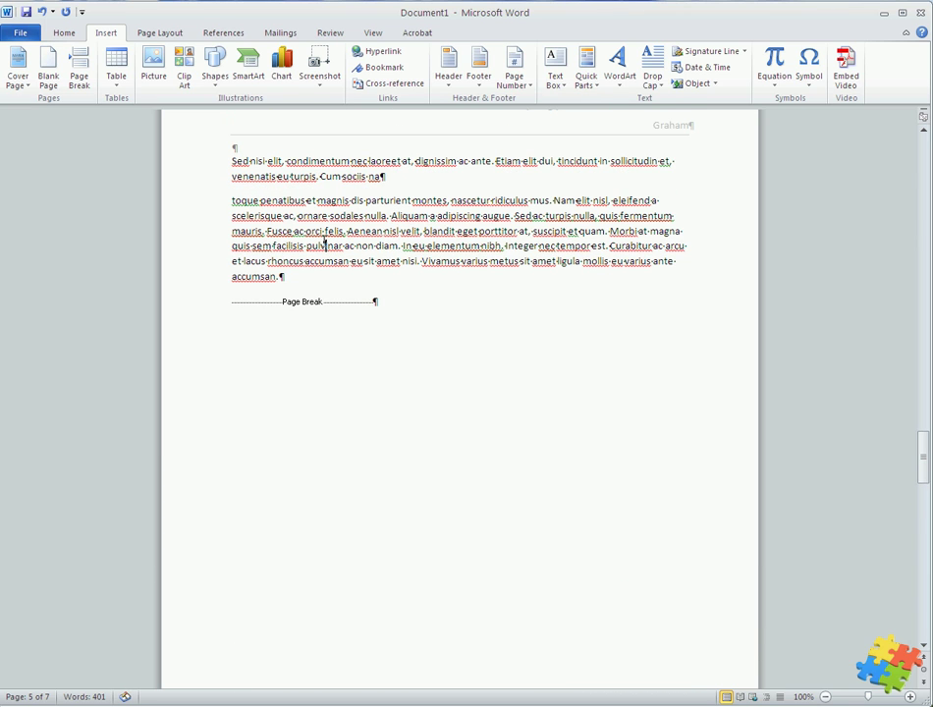
# Split the paragraph inside 'pulvinar', then delete the two resulting empty lines.
pyautogui.click(325, 246)
pyautogui.press('Return')
pyautogui.press('Return')
pyautogui.press('Return')
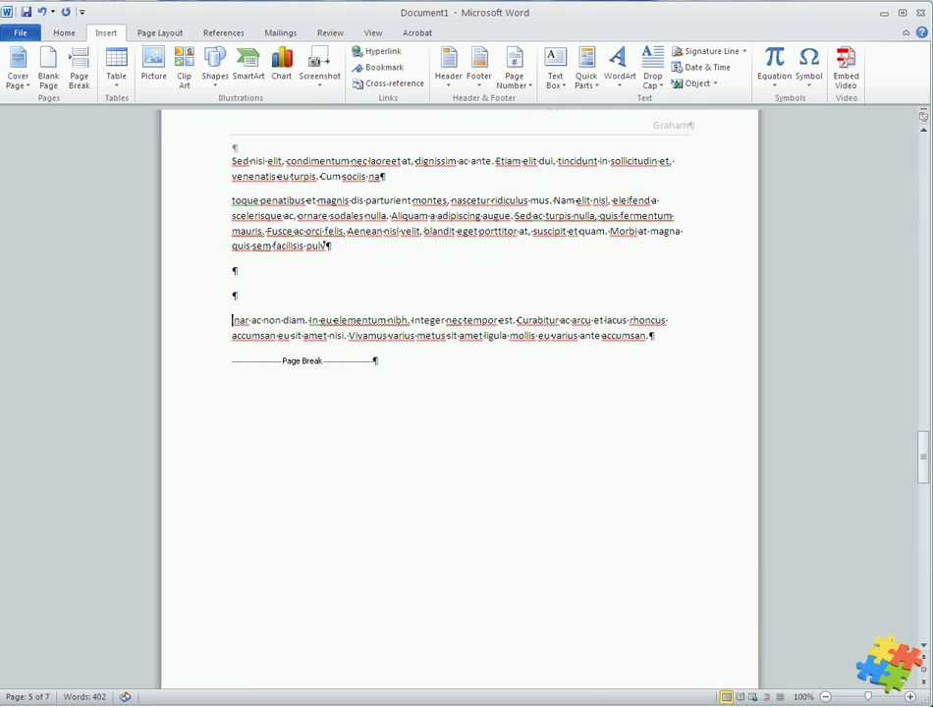
pyautogui.scroll(-10, 340, 296)
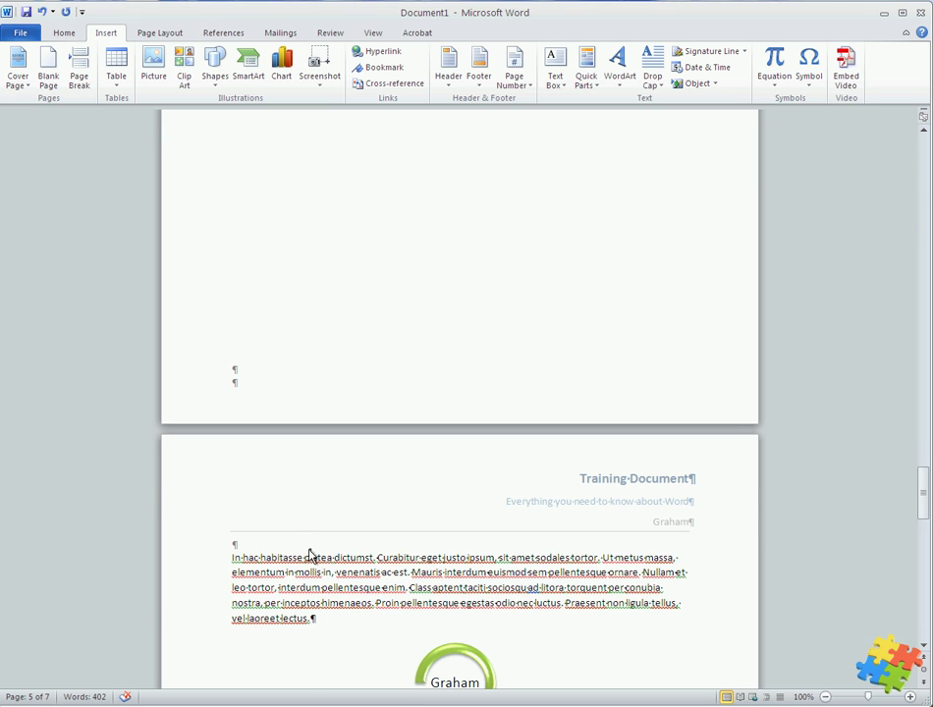
pyautogui.scroll(5, 311, 555)
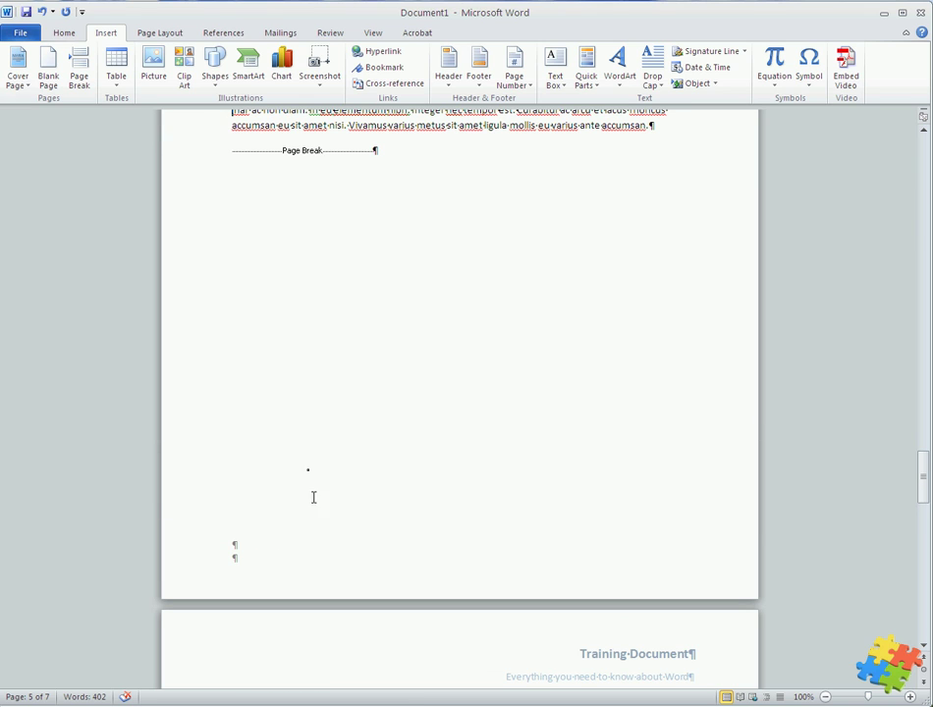
pyautogui.scroll(-4, 313, 497)
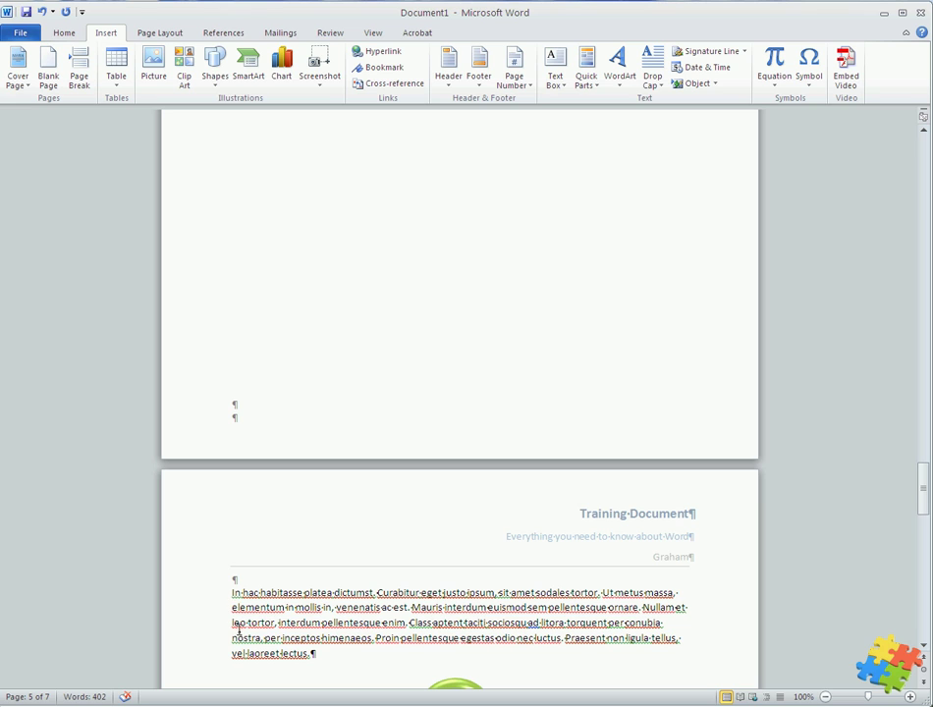
pyautogui.scroll(8, 370, 403)
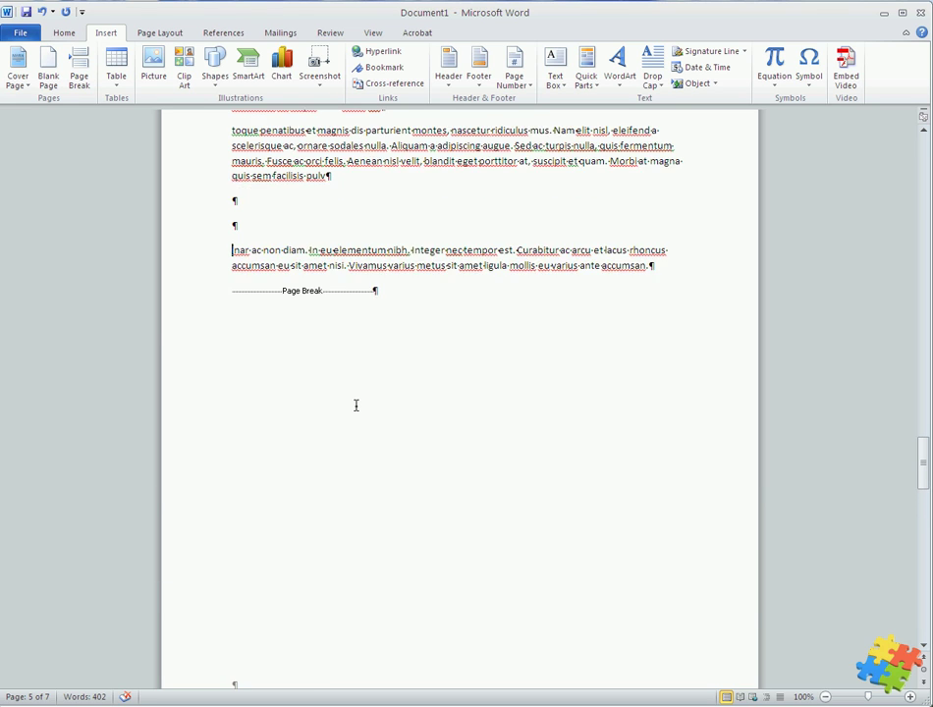
pyautogui.scroll(1, 357, 406)
pyautogui.moveTo(246, 258); pyautogui.dragTo(235, 240)
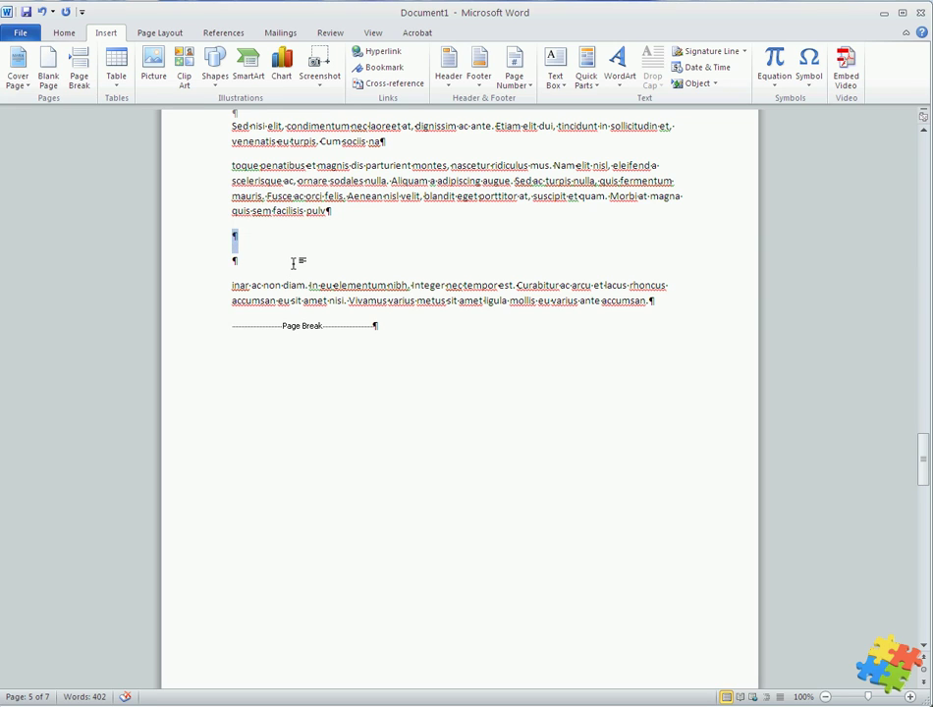
pyautogui.press('Delete')
pyautogui.press('Delete')
pyautogui.press('Delete')
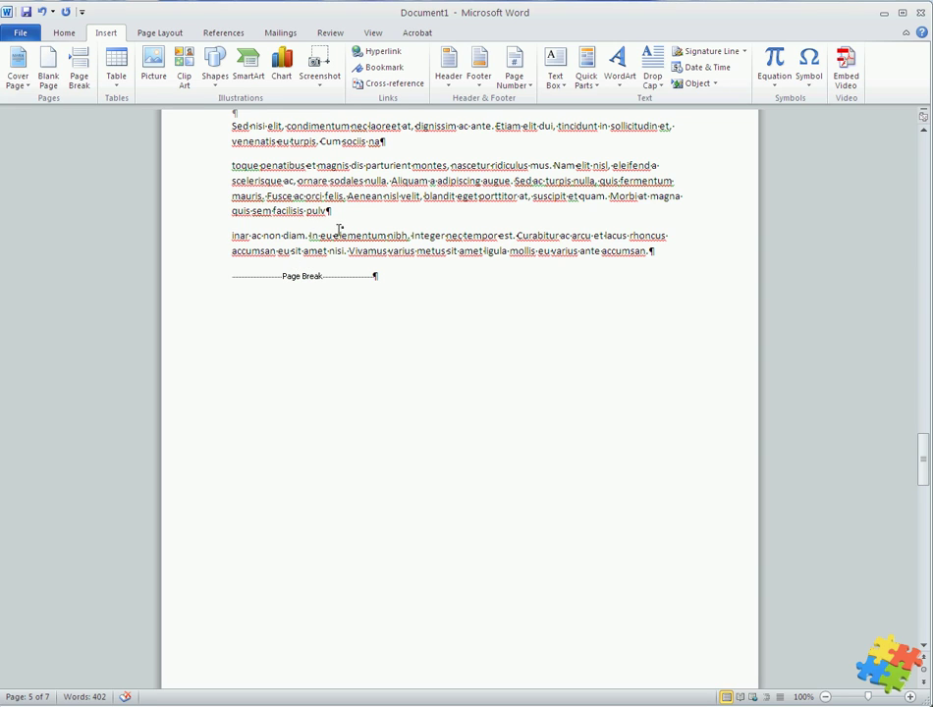
# Turn off Show/Hide ¶ to hide the paragraph marks and page break symbol.
pyautogui.click(66, 34)
pyautogui.click(459, 60)
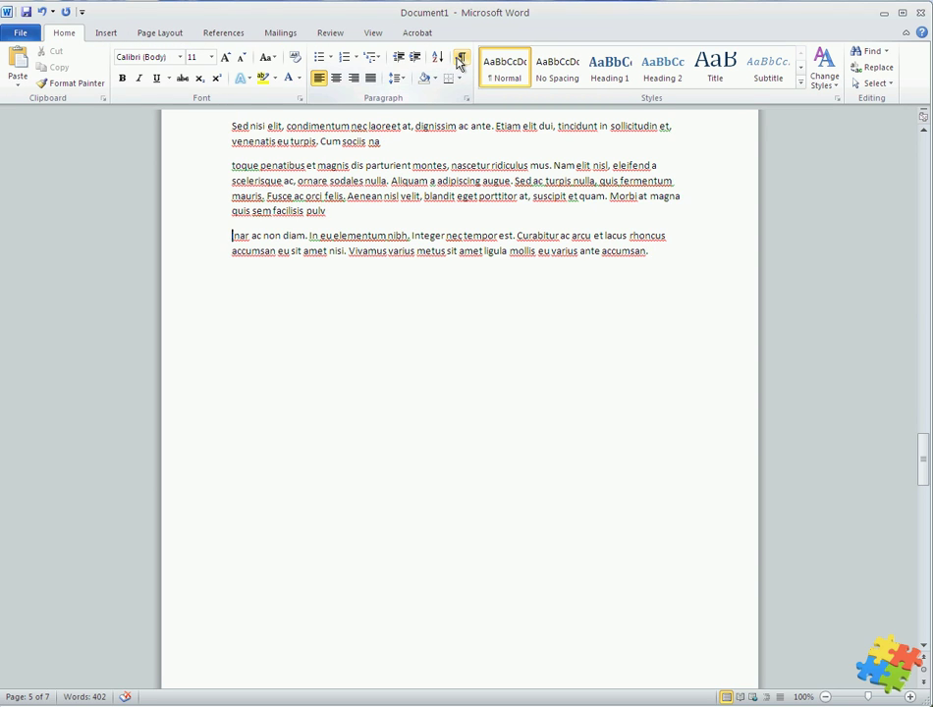
pyautogui.scroll(-20, 321, 252)
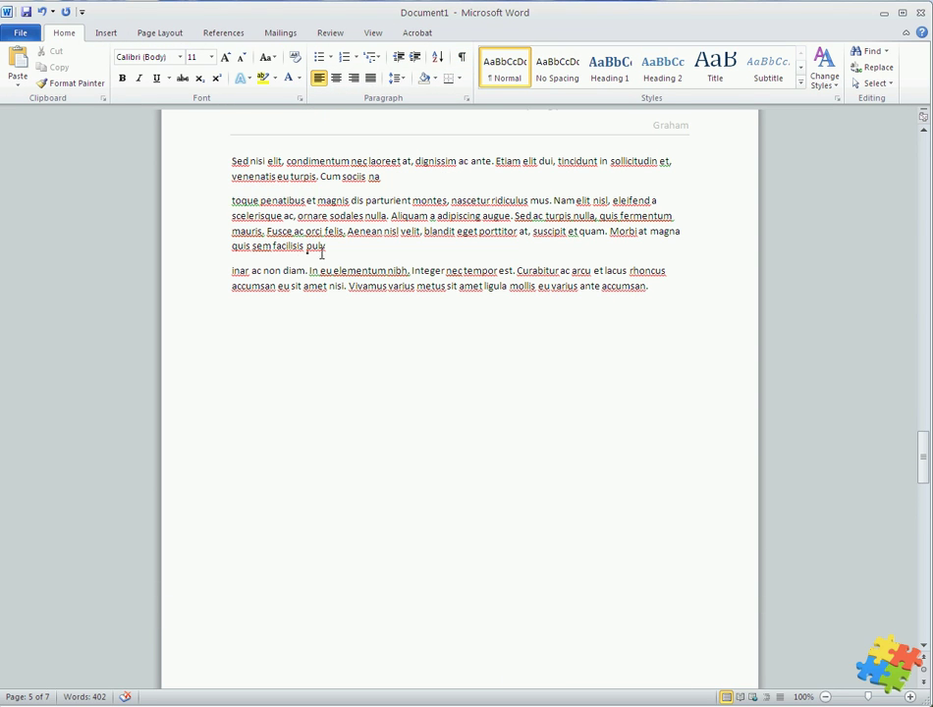
# Insert a Blank Page at the cursor, bringing the document to nine pages.
pyautogui.click(105, 32)
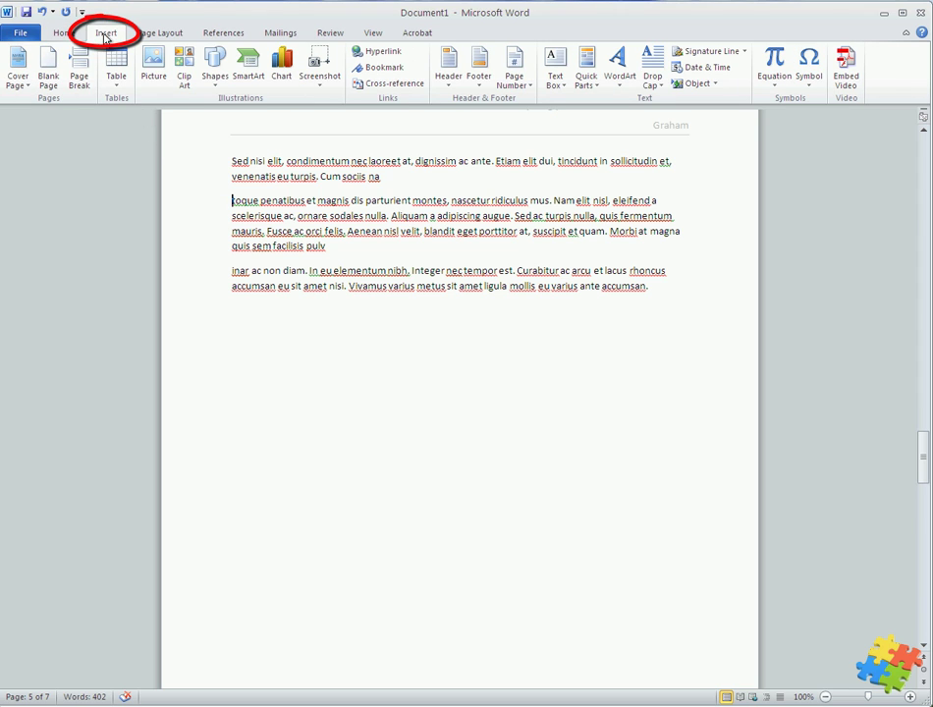
pyautogui.click(48, 68)
pyautogui.scroll(-3, 387, 258)
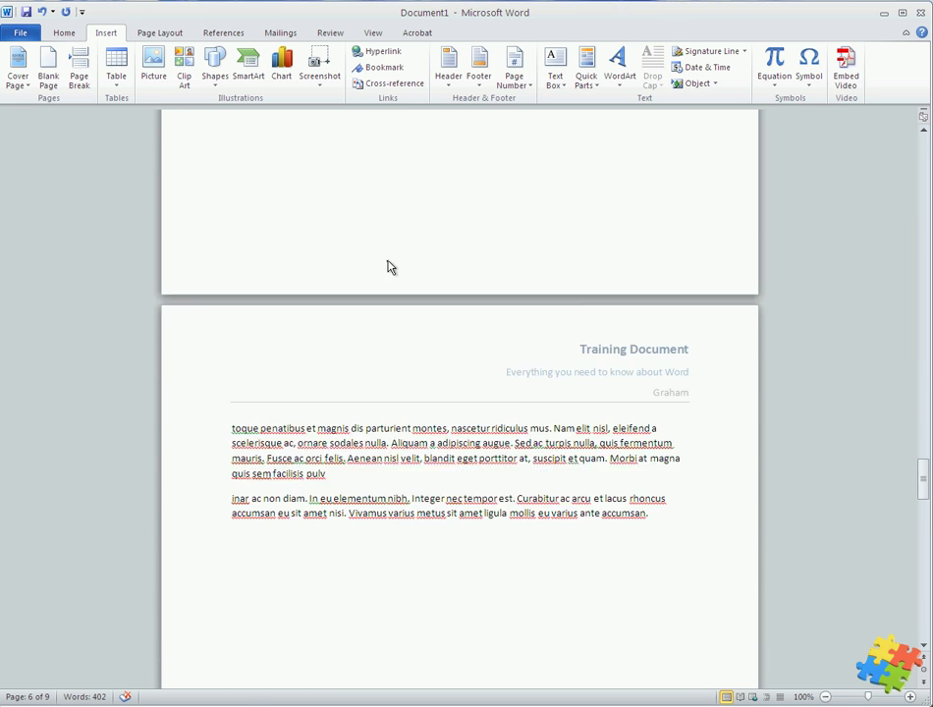
pyautogui.scroll(5, 407, 274)
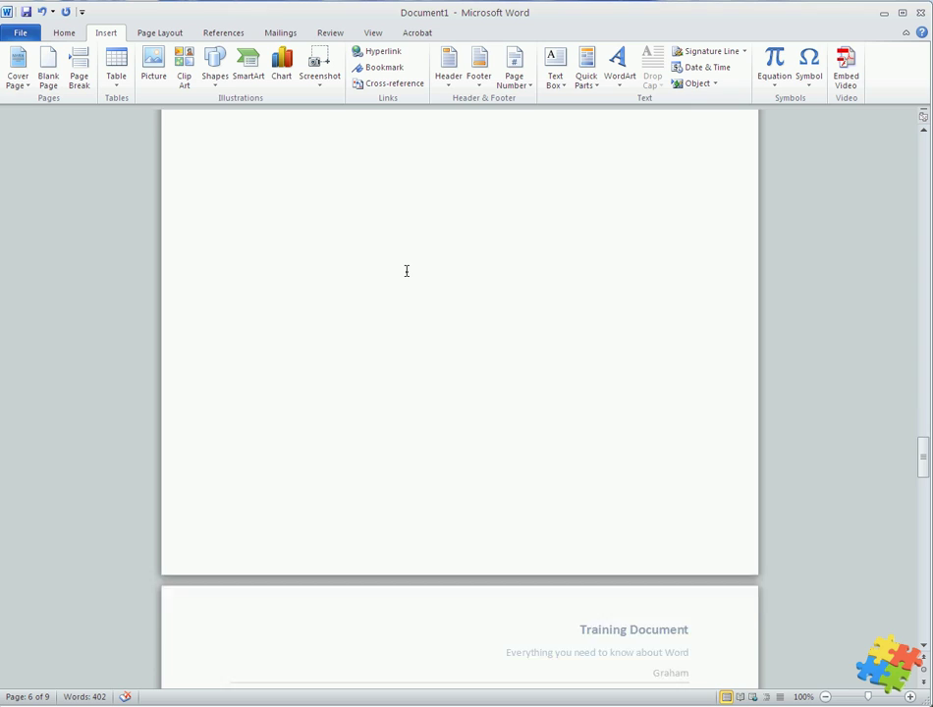
pyautogui.scroll(-9, 407, 271)
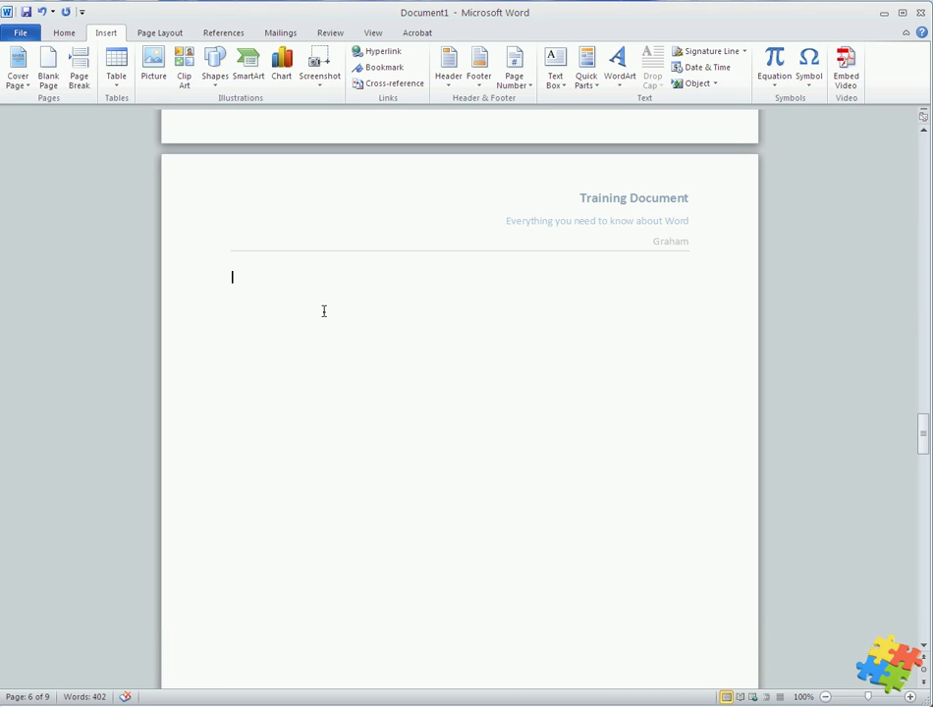
# Type 'THIS IS A BLANK PAGE' as sample text on the new blank page.
pyautogui.write('TH')
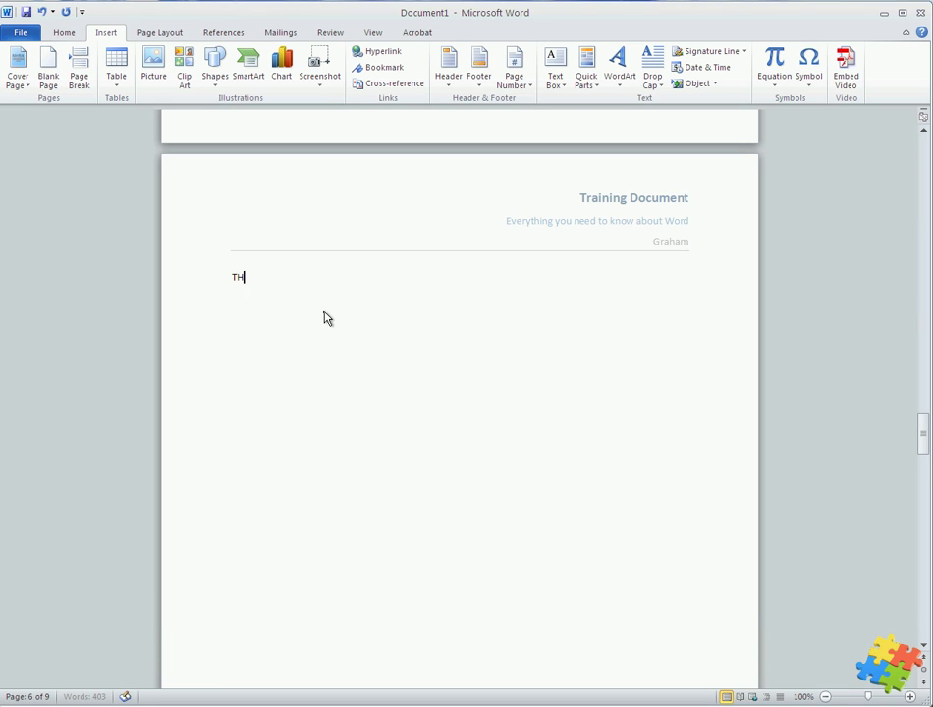
pyautogui.write('IS IS A BLANK PAGE')
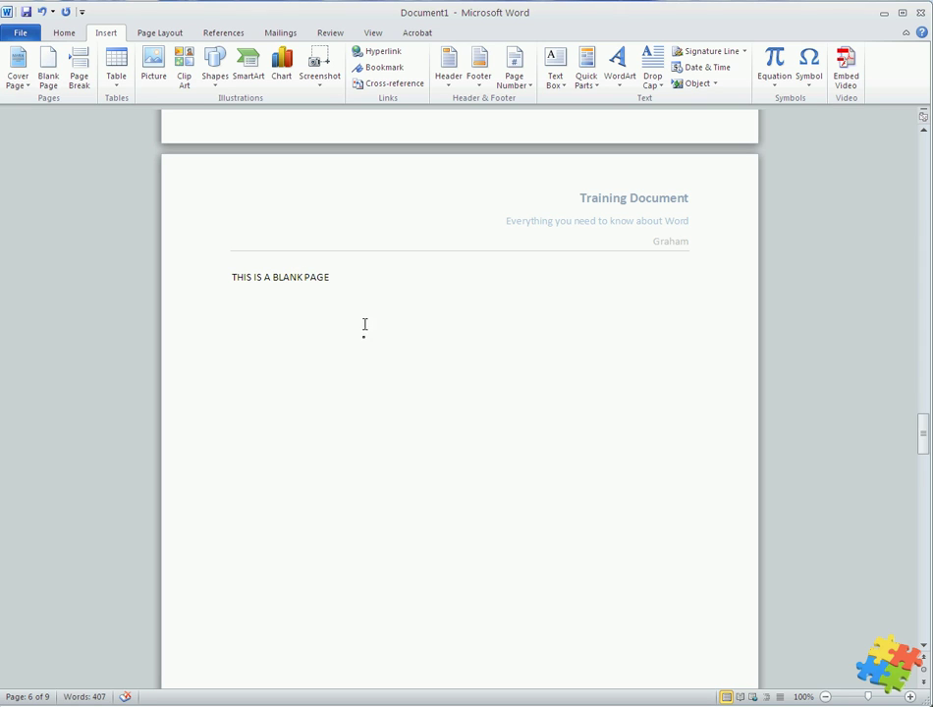
pyautogui.scroll(9, 378, 412)
pyautogui.scroll(-1, 413, 511)
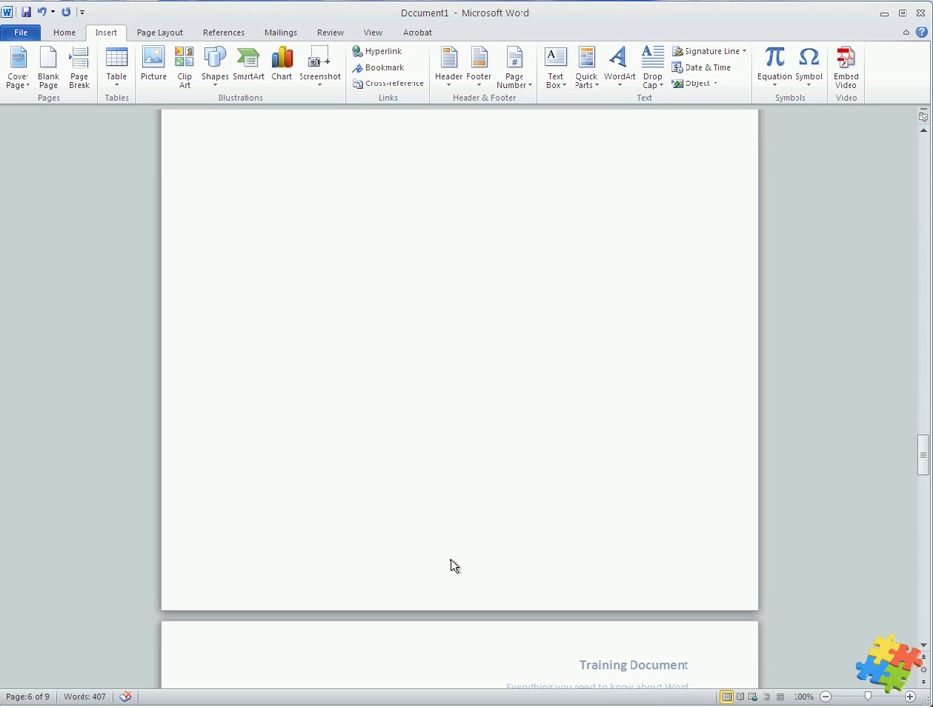
pyautogui.scroll(-10, 452, 565)
pyautogui.scroll(3, 450, 558)
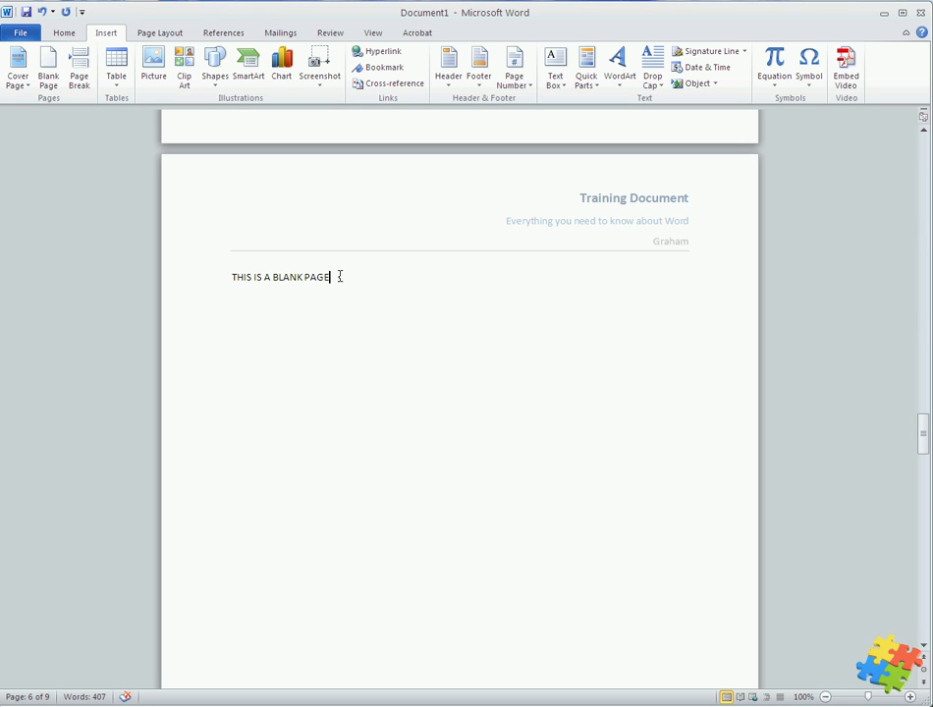
# Delete the sample line and the blank page, and rejoin the paragraph at 'pulvinar'.
pyautogui.moveTo(340, 276); pyautogui.dragTo(250, 275)
pyautogui.press('Delete')
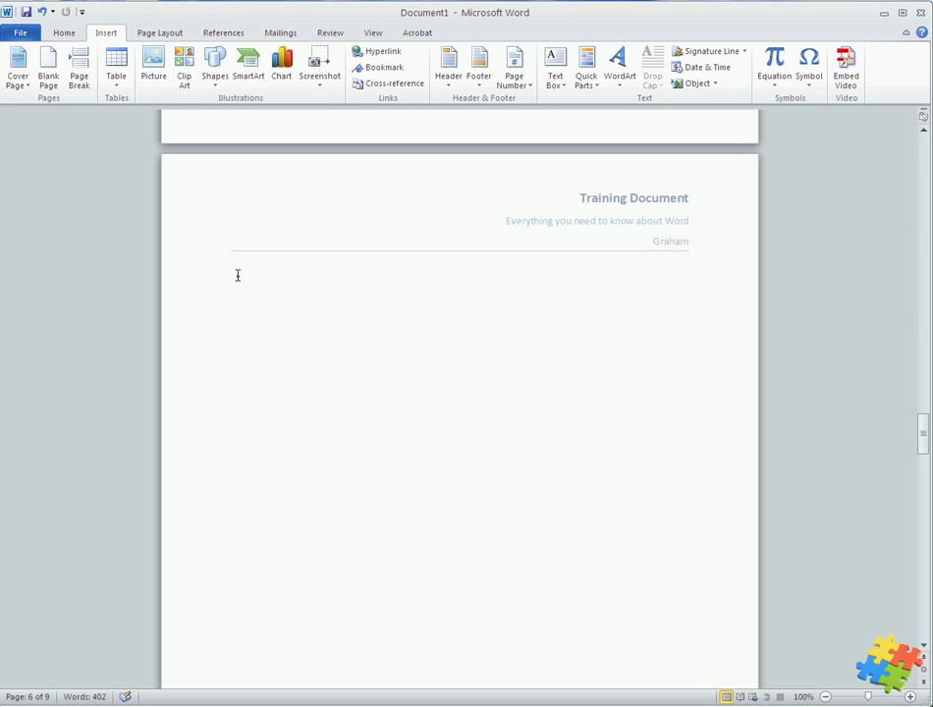
pyautogui.hotkey('ctrl', 'z')
pyautogui.press('Delete')
pyautogui.press('BackSpace')
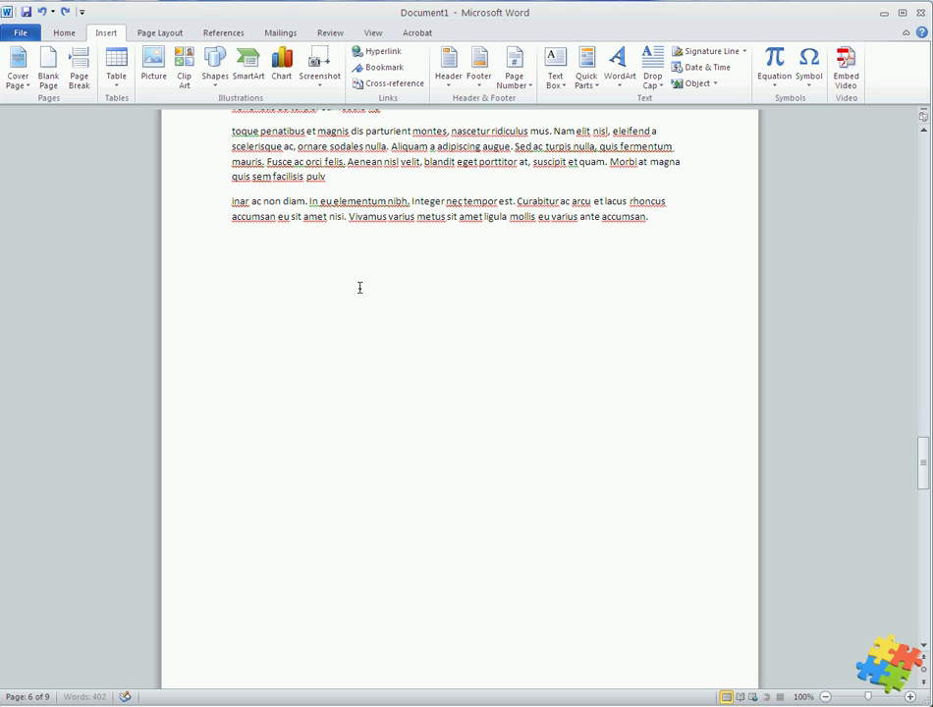
pyautogui.press('BackSpace')
pyautogui.press('BackSpace')
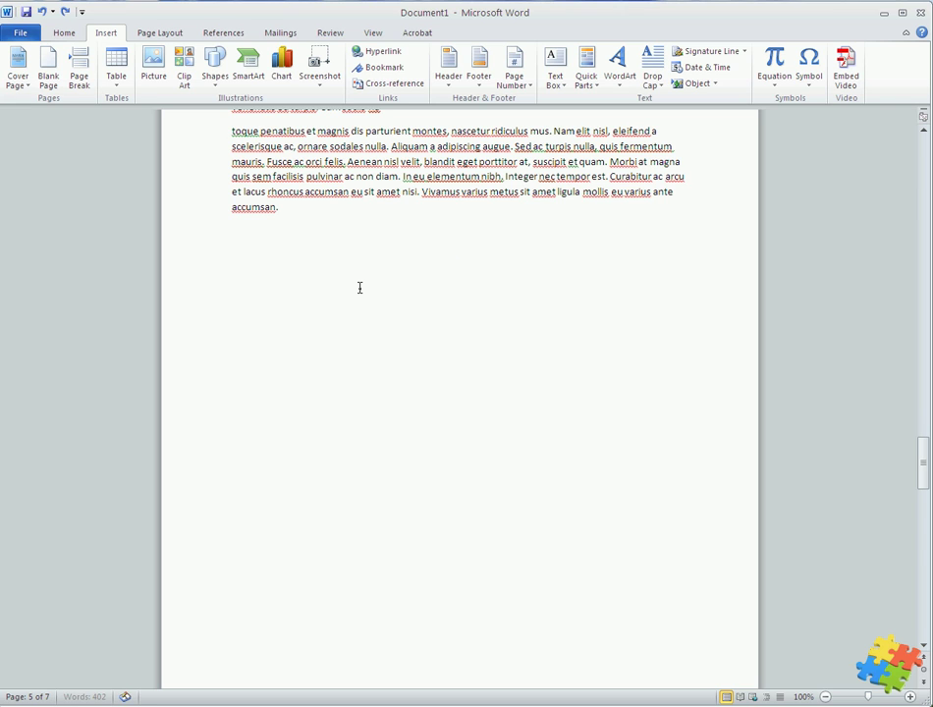